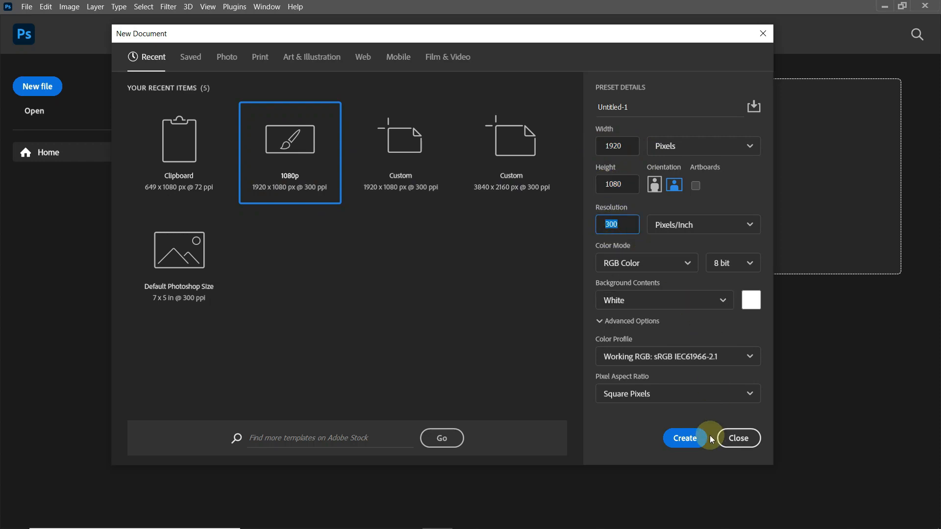
Step: Create a 1920 x 1080 px document at 300 ppi and set the text color to 242424
{"action": "left_click", "coordinate": [684, 438]}
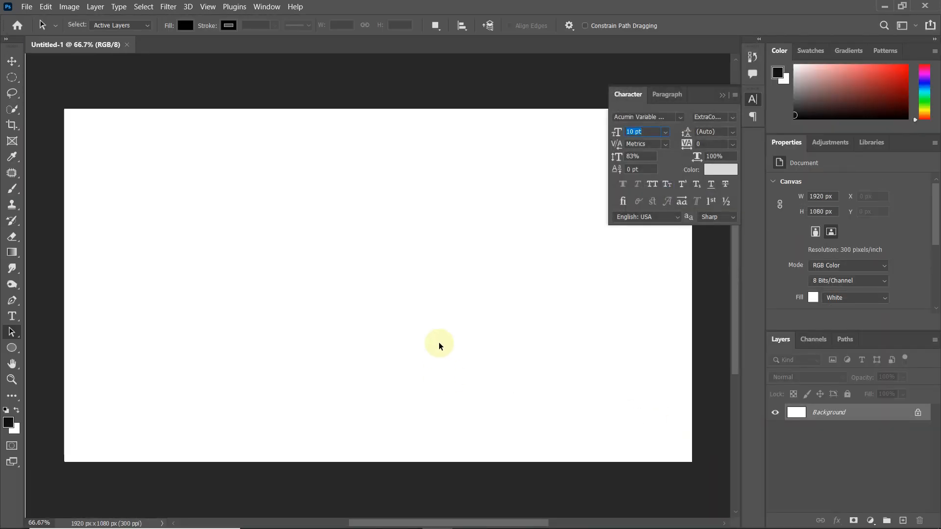
{"action": "left_click_drag", "start_coordinate": [11, 316], "coordinate": [43, 317]}
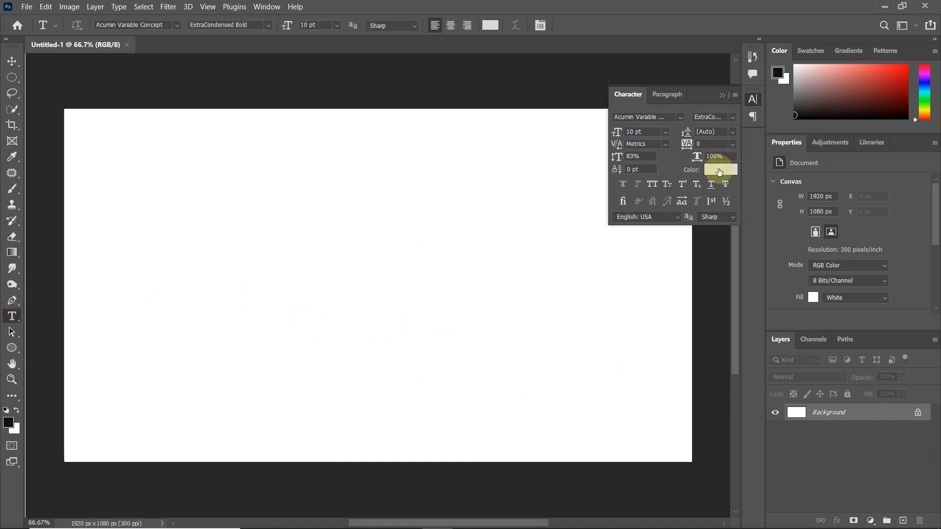
{"action": "left_click", "coordinate": [719, 172]}
{"action": "left_click_drag", "start_coordinate": [632, 206], "coordinate": [577, 233]}
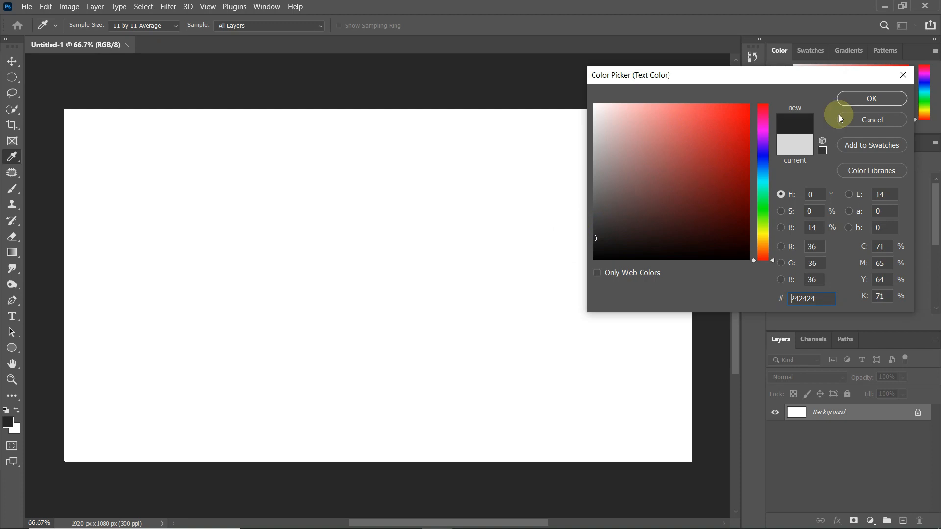
{"action": "left_click", "coordinate": [852, 100]}
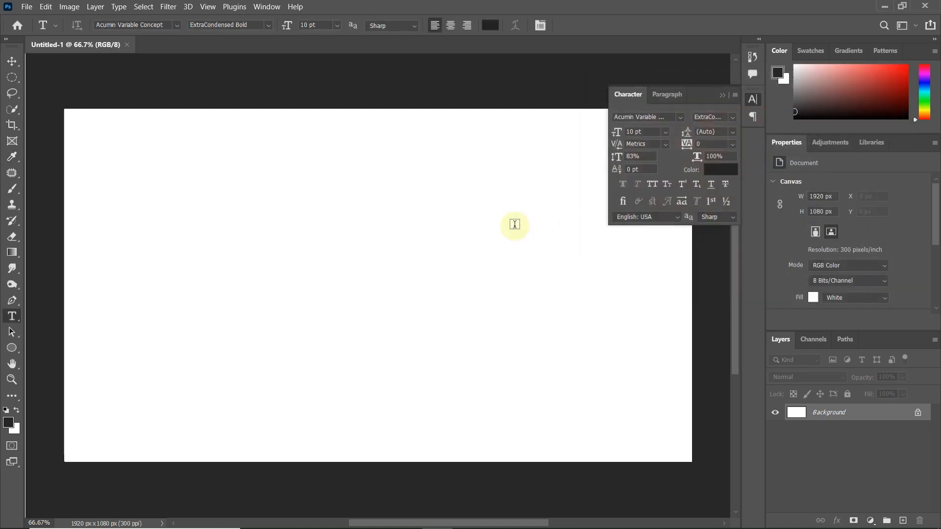
Step: Add the letter "D" as a text layer at 200 pt on the canvas
{"action": "left_click", "coordinate": [199, 278]}
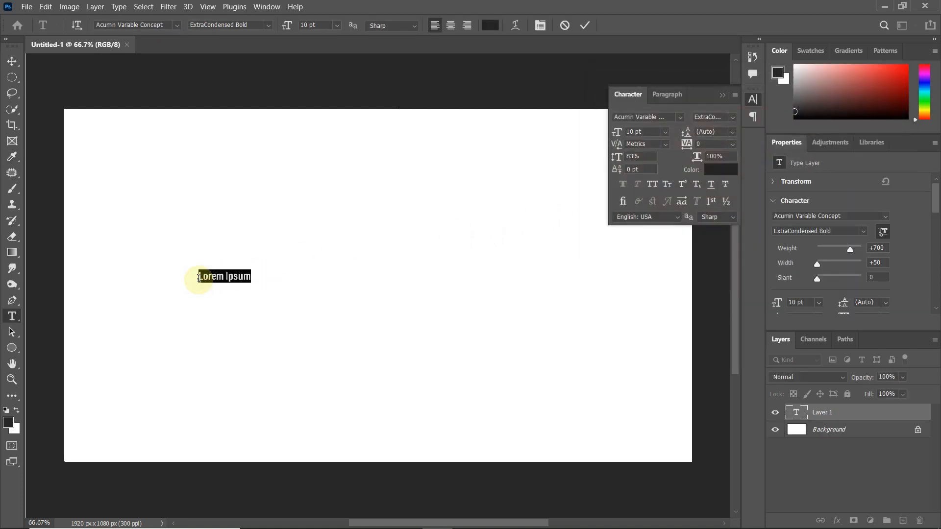
{"action": "type", "text": "200"}
{"action": "key", "text": "Return"}
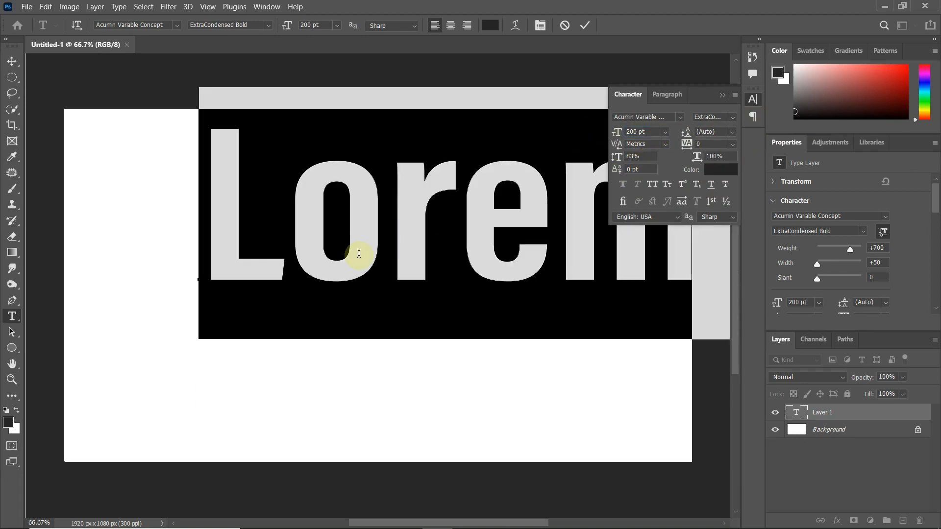
{"action": "type", "text": "D"}
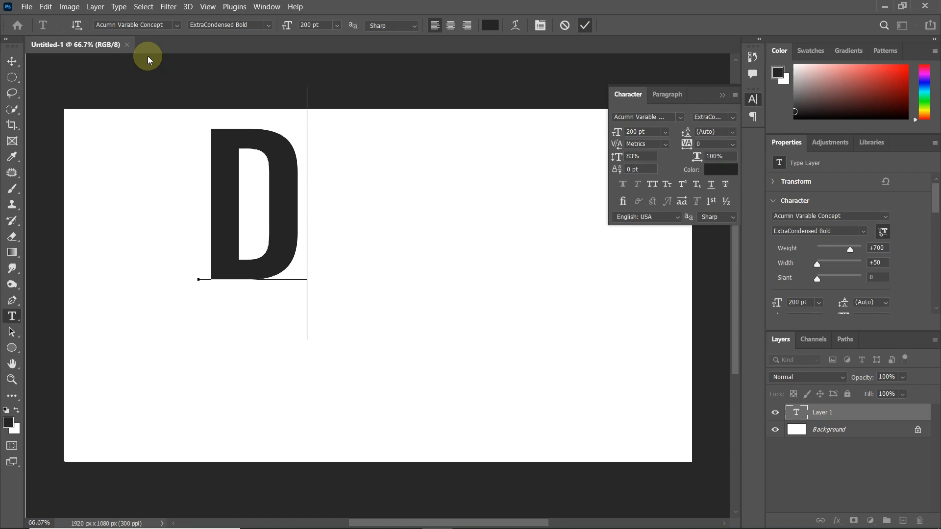
Step: Position the D toward the canvas's left side and duplicate it beside itself, changing the copy to "E"
{"action": "left_click", "coordinate": [12, 61]}
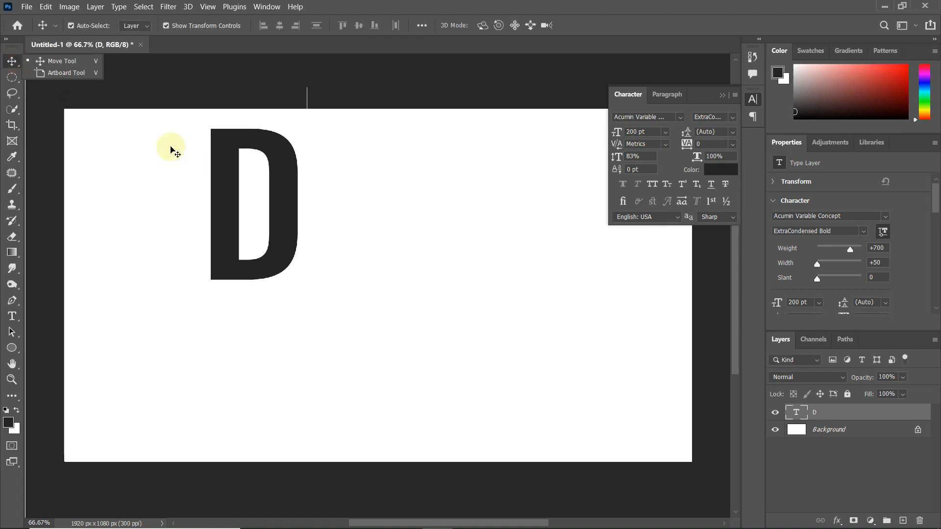
{"action": "scroll", "coordinate": [273, 196], "scroll_direction": "down", "scroll_amount": 1}
{"action": "left_click_drag", "start_coordinate": [273, 195], "coordinate": [295, 267]}
{"action": "key", "text": "t"}
{"action": "double_click", "coordinate": [294, 262]}
{"action": "type", "text": "Ev"}
Step: Duplicate the E to its right and change the copy's letter to "S"
{"action": "left_click_drag", "start_coordinate": [254, 279], "coordinate": [332, 273]}
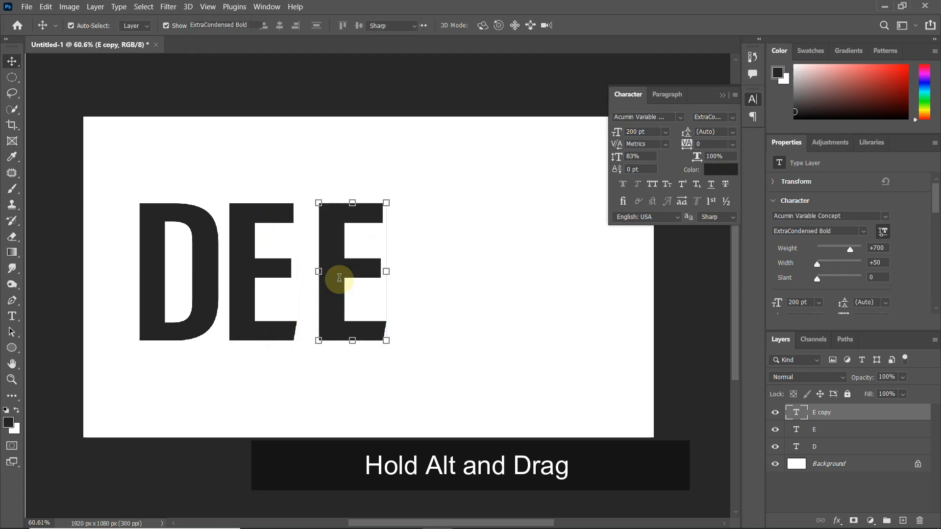
{"action": "key", "text": "t"}
{"action": "double_click", "coordinate": [332, 273]}
{"action": "type", "text": "S"}
{"action": "left_click", "coordinate": [581, 26]}
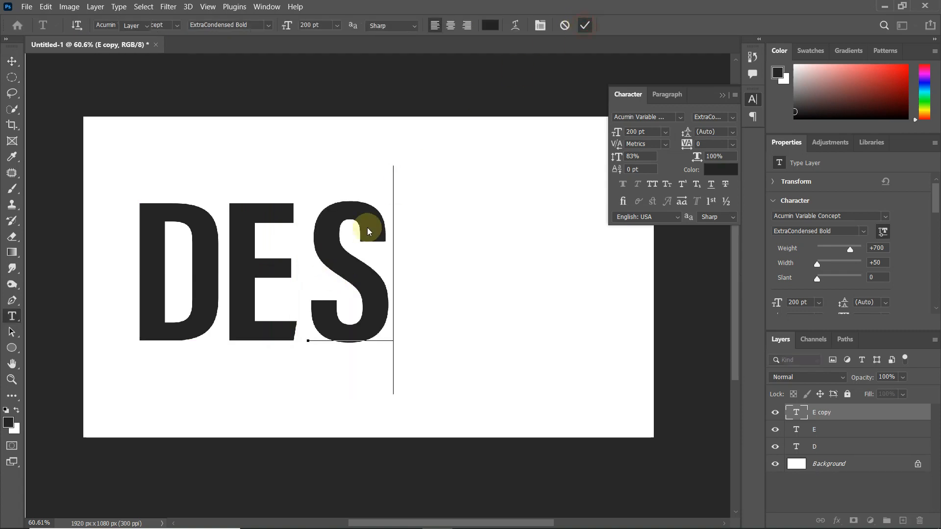
Step: Duplicate the S to its right and change the copy's letter to "I"
{"action": "key", "text": "v"}
{"action": "left_click_drag", "start_coordinate": [362, 279], "coordinate": [431, 276]}
{"action": "key", "text": "t"}
{"action": "double_click", "coordinate": [431, 275]}
{"action": "type", "text": "I"}
{"action": "left_click", "coordinate": [586, 30]}
Step: Duplicate the I to its right and change the copy's letter to "G"
{"action": "key", "text": "v"}
{"action": "left_click_drag", "start_coordinate": [428, 259], "coordinate": [458, 252]}
{"action": "key", "text": "t"}
{"action": "double_click", "coordinate": [459, 245]}
{"action": "type", "text": "G"}
{"action": "left_click", "coordinate": [585, 26]}
Step: Duplicate the G to its right and change the copy's letter to "N", completing the word DESIGN
{"action": "key", "text": "v"}
{"action": "left_click_drag", "start_coordinate": [504, 290], "coordinate": [588, 291]}
{"action": "key", "text": "t"}
{"action": "double_click", "coordinate": [576, 277]}
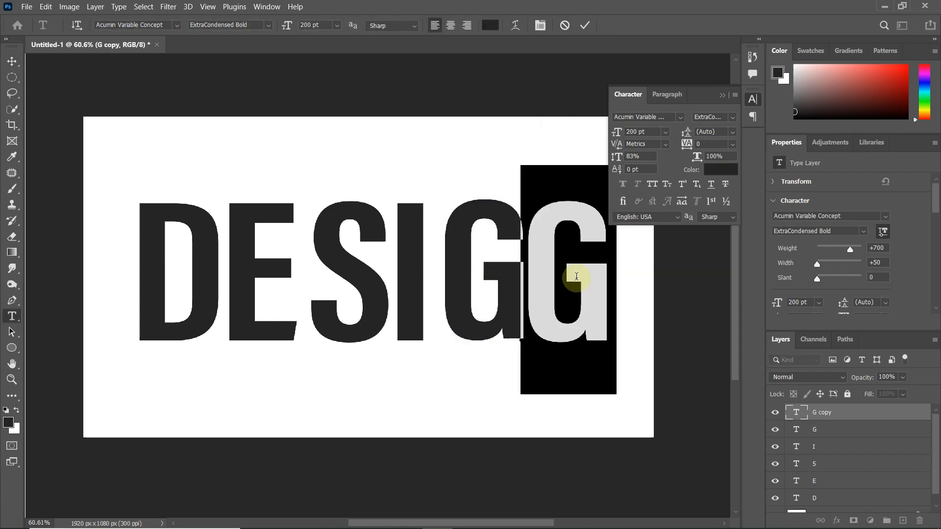
{"action": "type", "text": "N"}
{"action": "left_click", "coordinate": [586, 25]}
{"action": "key", "text": "v"}
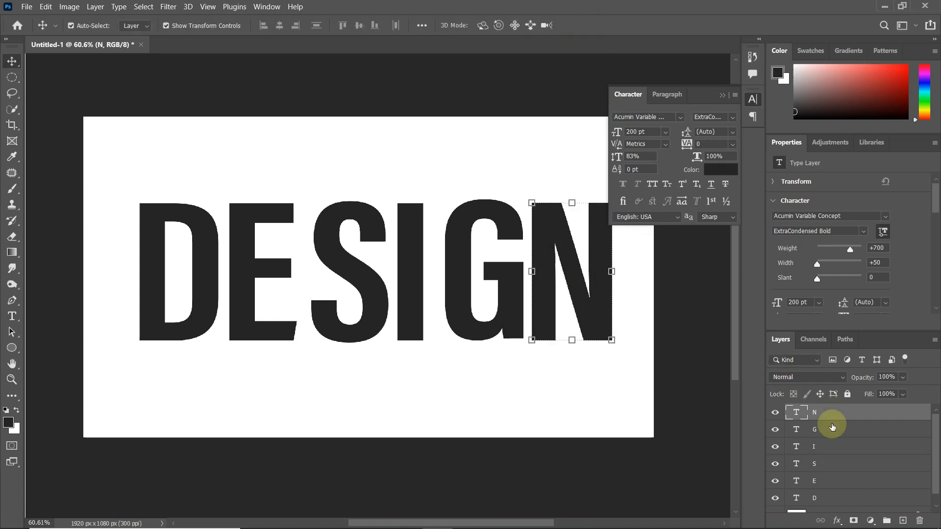
Step: Select all six letter layers, scale them to about 80% and center the word horizontally on the canvas
{"action": "left_click", "coordinate": [828, 500], "text": "shift"}
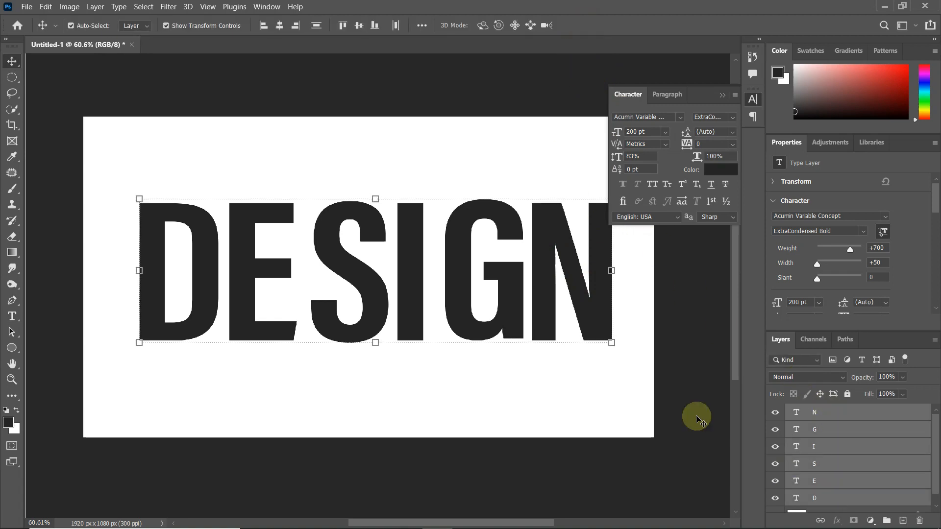
{"action": "scroll", "coordinate": [554, 302], "scroll_direction": "down", "scroll_amount": 1}
{"action": "left_click_drag", "start_coordinate": [608, 274], "coordinate": [549, 260]}
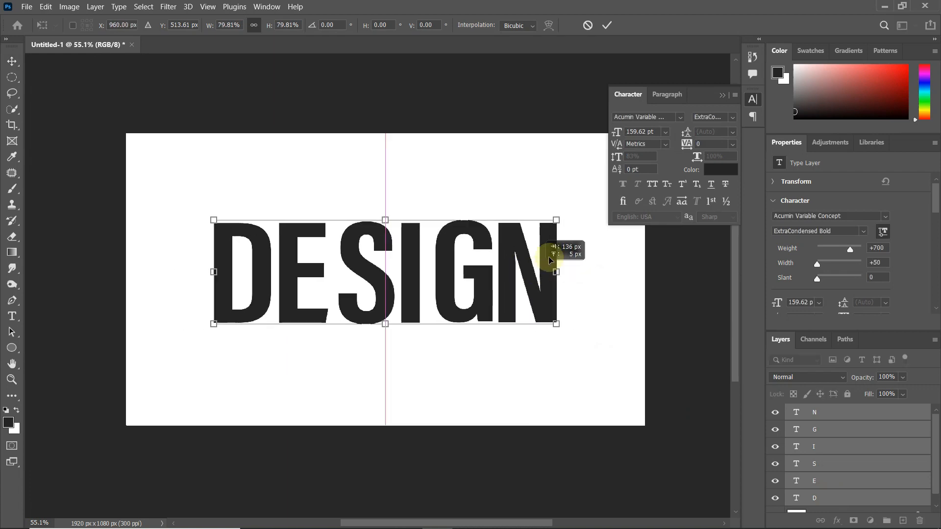
{"action": "left_click", "coordinate": [607, 27]}
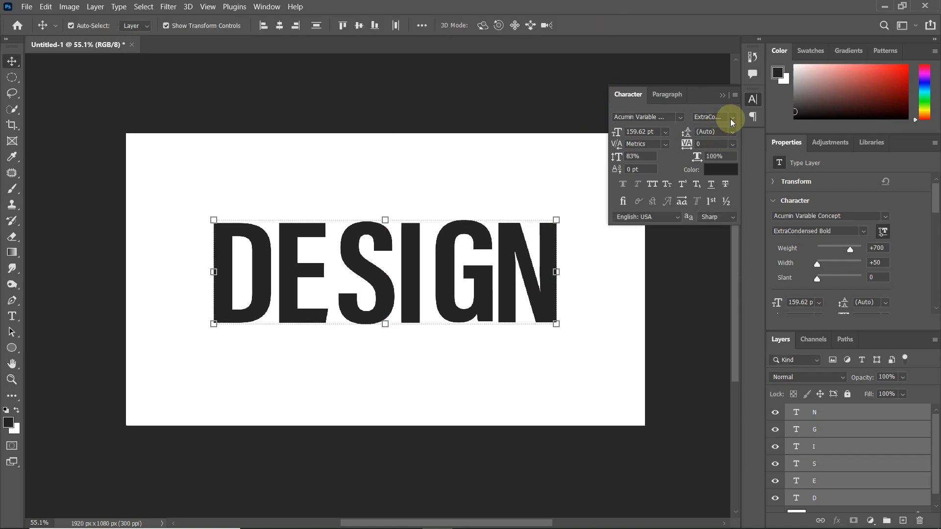
Step: Set the letters' font style to ExtraCondensed UltraBlack and reposition them with narrow, even gaps
{"action": "left_click", "coordinate": [732, 121]}
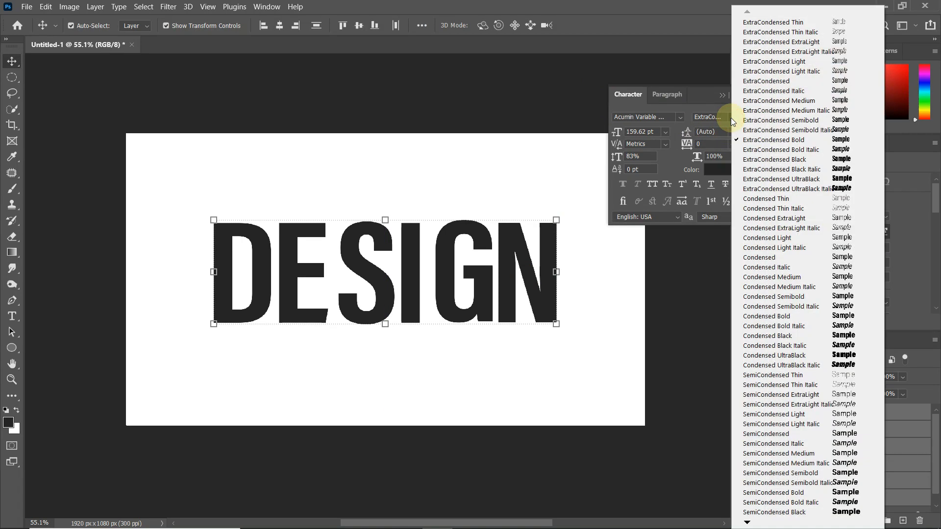
{"action": "left_click", "coordinate": [780, 179]}
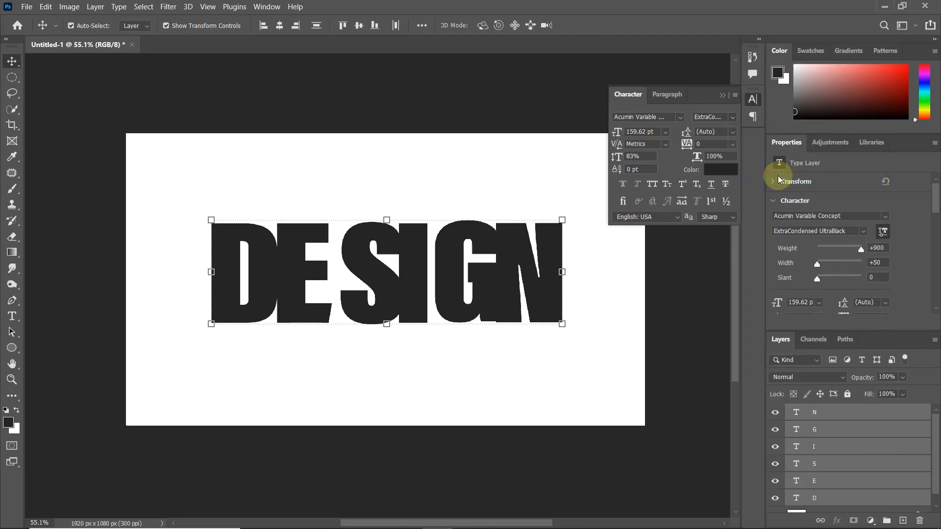
{"action": "scroll", "coordinate": [544, 264], "scroll_direction": "up", "scroll_amount": 1}
{"action": "left_click_drag", "start_coordinate": [237, 254], "coordinate": [231, 256]}
{"action": "left_click_drag", "start_coordinate": [336, 248], "coordinate": [407, 259]}
{"action": "mouse_move", "coordinate": [558, 262]}
{"action": "left_mouse_down"}
{"action": "mouse_move", "coordinate": [563, 256]}
{"action": "mouse_move", "coordinate": [567, 264]}
{"action": "mouse_move", "coordinate": [551, 268]}
{"action": "left_mouse_up"}
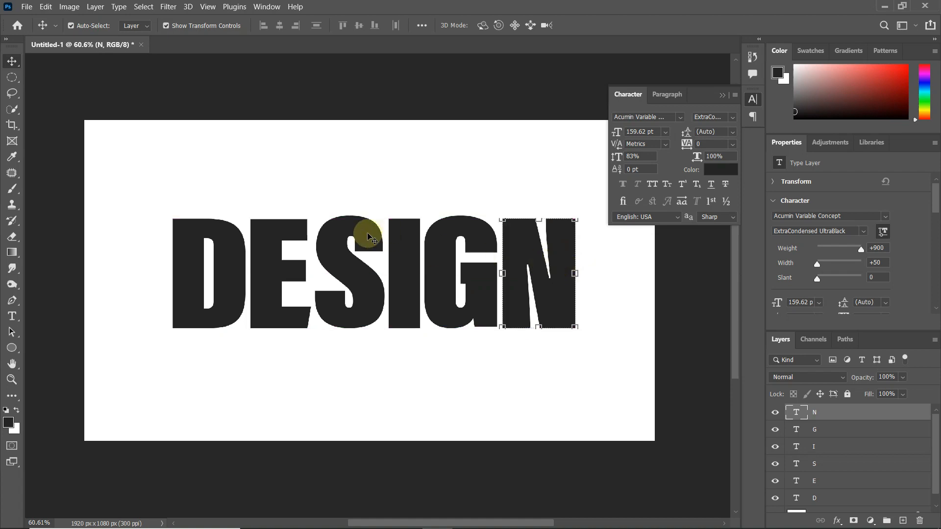
Step: Place the "line pattern" image from the pattern folder as a linked file
{"action": "left_click", "coordinate": [30, 8]}
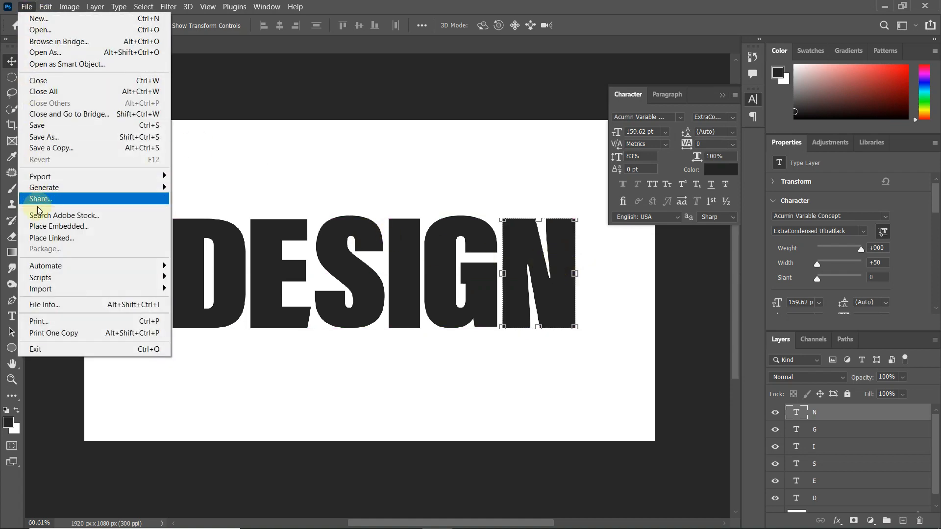
{"action": "left_click", "coordinate": [83, 239]}
{"action": "left_click", "coordinate": [147, 107]}
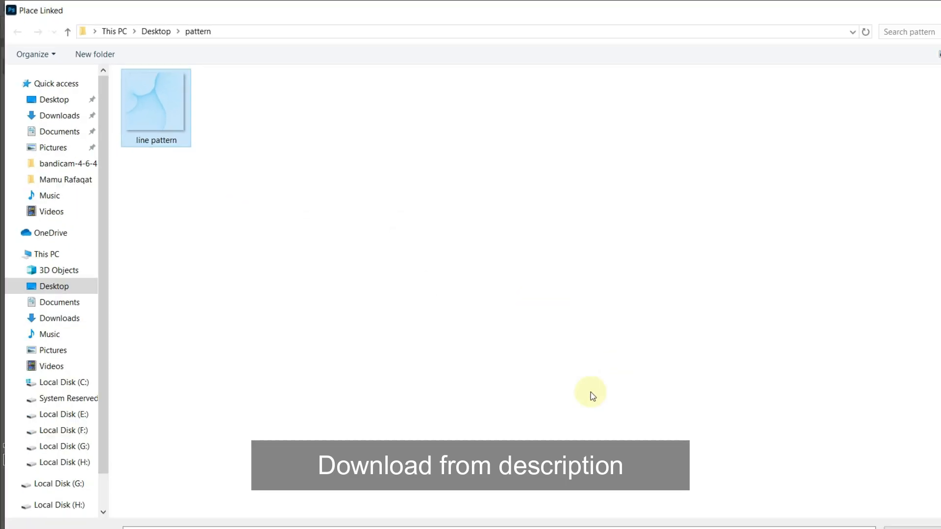
{"action": "left_click", "coordinate": [830, 513]}
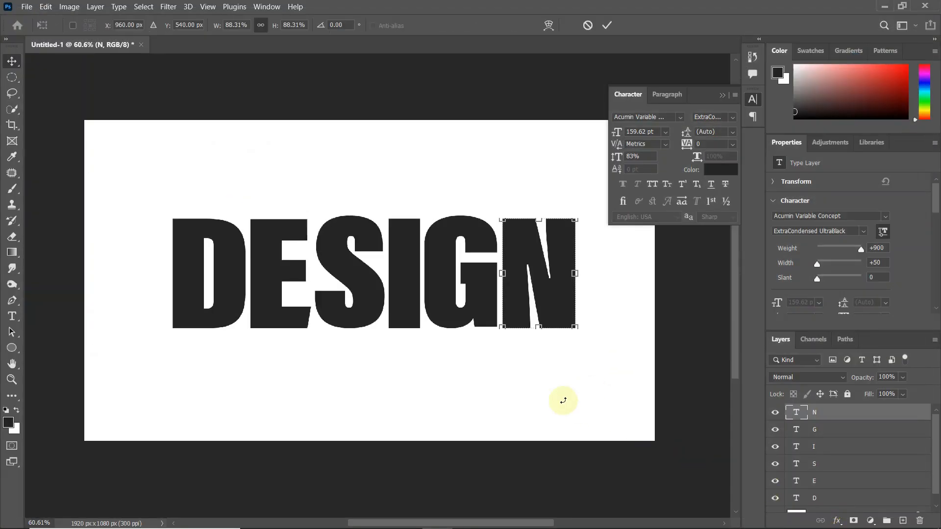
Step: Fit the line pattern over the letter N, scaled to about 54% and rotated about 3.2 degrees
{"action": "left_click_drag", "start_coordinate": [372, 119], "coordinate": [364, 296]}
{"action": "left_click_drag", "start_coordinate": [364, 368], "coordinate": [433, 266]}
{"action": "scroll", "coordinate": [546, 265], "scroll_direction": "down", "scroll_amount": 1}
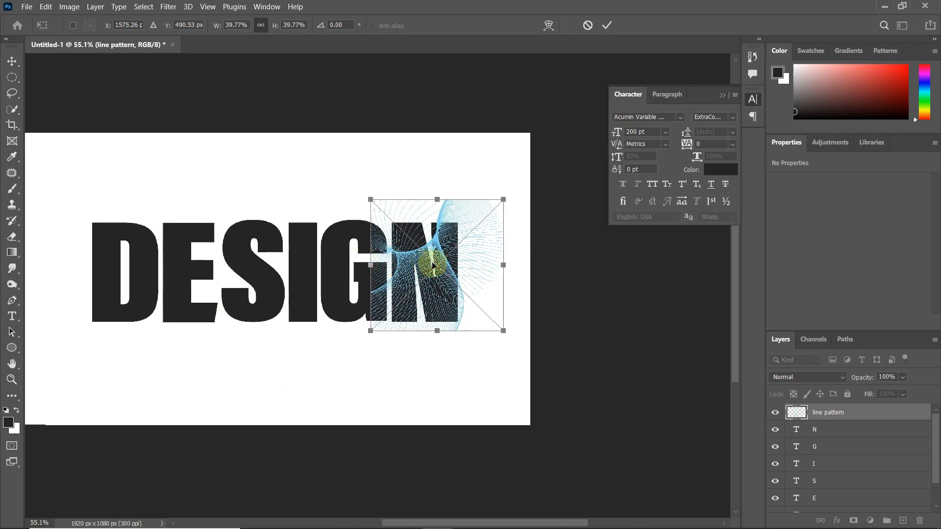
{"action": "scroll", "coordinate": [433, 266], "scroll_direction": "up", "scroll_amount": 9}
{"action": "left_click_drag", "start_coordinate": [443, 116], "coordinate": [443, 44]}
{"action": "scroll", "coordinate": [451, 211], "scroll_direction": "down", "scroll_amount": 1}
{"action": "left_click_drag", "start_coordinate": [451, 211], "coordinate": [467, 225]}
{"action": "scroll", "coordinate": [468, 226], "scroll_direction": "down", "scroll_amount": 3}
{"action": "left_click_drag", "start_coordinate": [541, 69], "coordinate": [550, 73]}
{"action": "left_click_drag", "start_coordinate": [461, 209], "coordinate": [479, 211]}
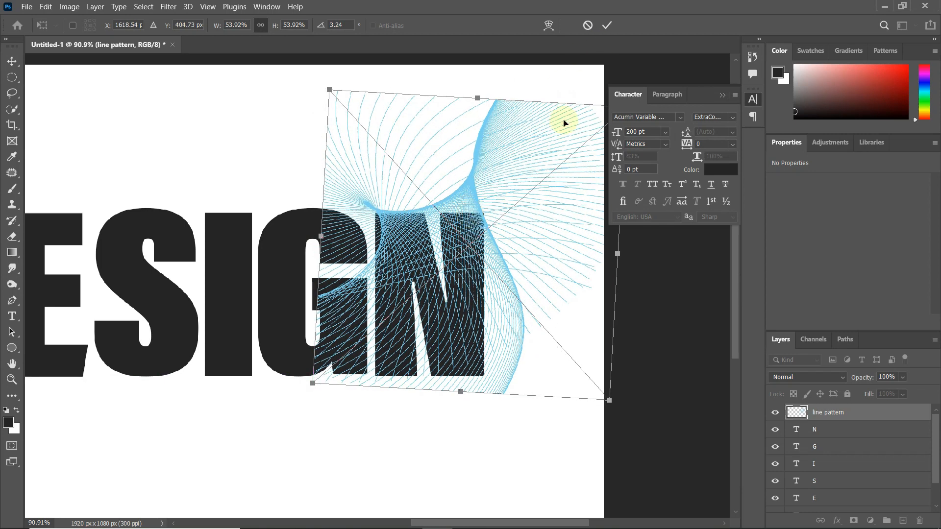
{"action": "left_click", "coordinate": [609, 30]}
Step: Duplicate the line pattern layer so that one copy sits directly above each of the G, I, S, E and D layers
{"action": "scroll", "coordinate": [387, 289], "scroll_direction": "down", "scroll_amount": 1}
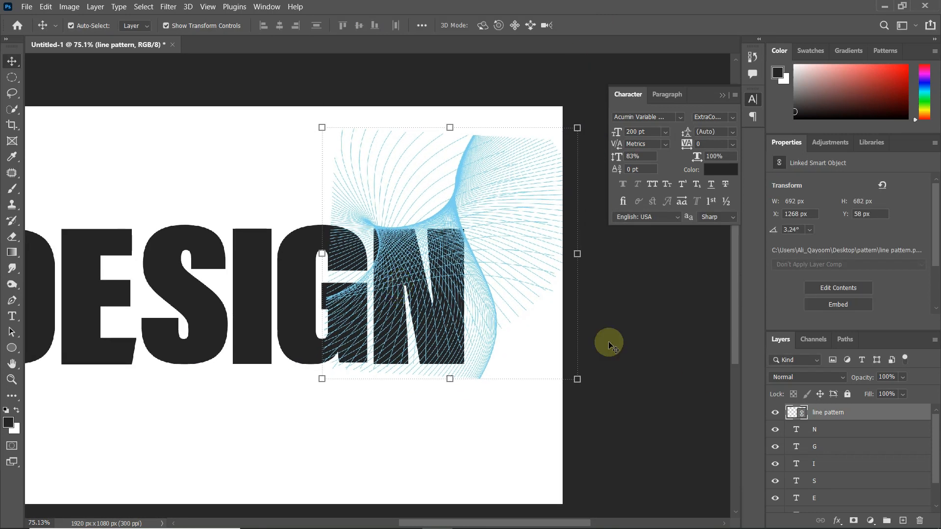
{"action": "right_click", "coordinate": [829, 414]}
{"action": "left_click", "coordinate": [841, 413]}
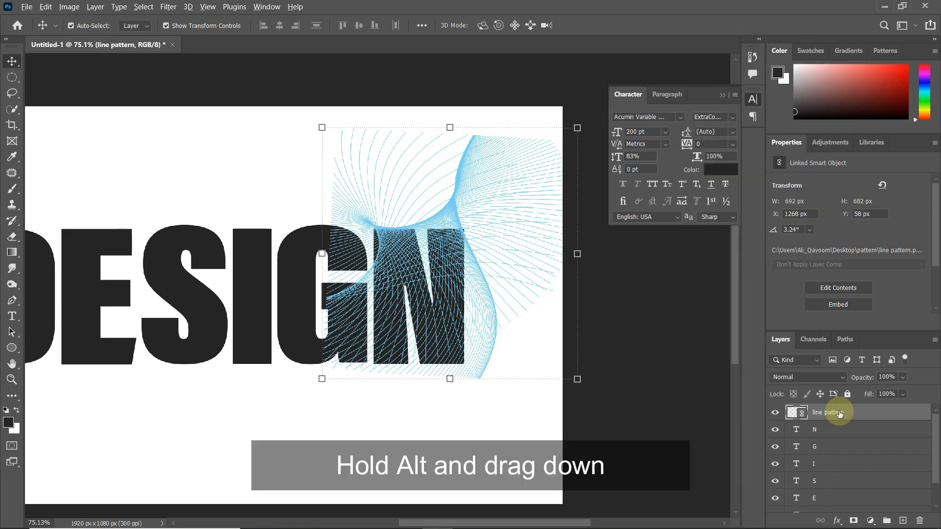
{"action": "left_click_drag", "start_coordinate": [834, 420], "coordinate": [829, 479]}
{"action": "scroll", "coordinate": [829, 471], "scroll_direction": "down", "scroll_amount": 2}
{"action": "scroll", "coordinate": [830, 478], "scroll_direction": "down", "scroll_amount": 2}
{"action": "left_click_drag", "start_coordinate": [833, 435], "coordinate": [829, 479]}
{"action": "scroll", "coordinate": [829, 447], "scroll_direction": "up", "scroll_amount": 4}
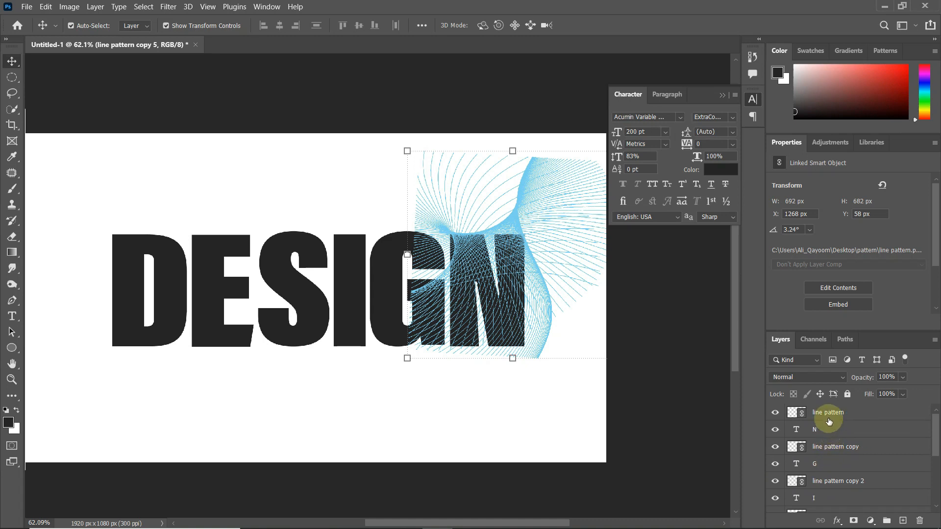
Step: Move line pattern copy over the letter G and line pattern copy 2 over the letter I
{"action": "left_click", "coordinate": [828, 447]}
{"action": "left_click_drag", "start_coordinate": [505, 292], "coordinate": [432, 297]}
{"action": "left_click", "coordinate": [831, 480]}
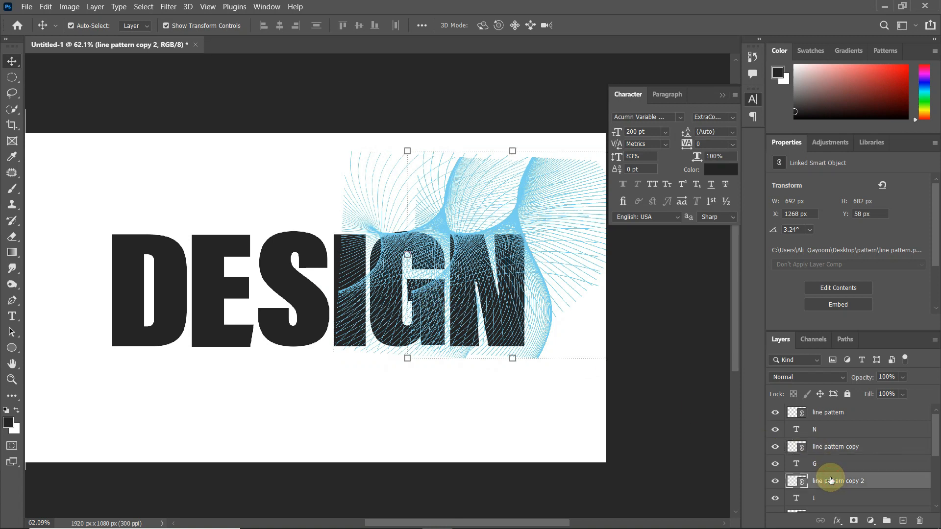
{"action": "left_click_drag", "start_coordinate": [504, 267], "coordinate": [345, 279]}
Step: Move line pattern copy 3 over the letter S and shift line pattern copy 4 left toward the E
{"action": "scroll", "coordinate": [865, 445], "scroll_direction": "down", "scroll_amount": 2}
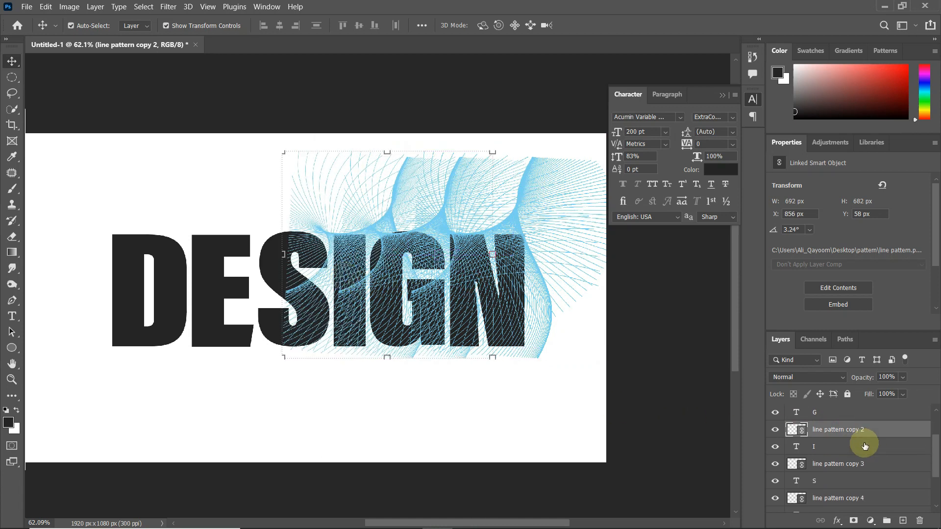
{"action": "left_click", "coordinate": [838, 463]}
{"action": "left_click_drag", "start_coordinate": [498, 294], "coordinate": [286, 289]}
{"action": "scroll", "coordinate": [855, 444], "scroll_direction": "down", "scroll_amount": 2}
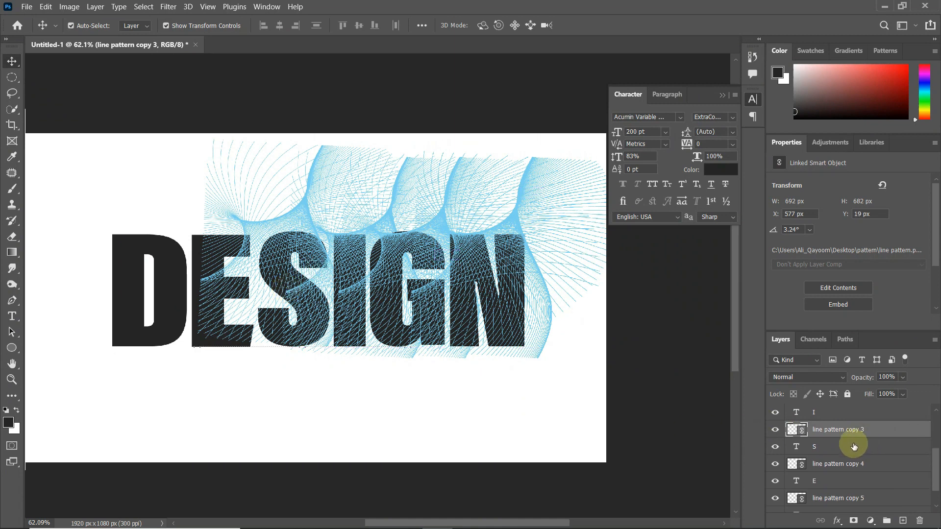
{"action": "left_click", "coordinate": [842, 465]}
{"action": "left_click_drag", "start_coordinate": [471, 270], "coordinate": [134, 257]}
Step: Move line pattern copy 5 over the letter D and adjust line pattern copy 4 to cover the E
{"action": "scroll", "coordinate": [833, 468], "scroll_direction": "down", "scroll_amount": 2}
{"action": "left_click", "coordinate": [833, 469]}
{"action": "left_click_drag", "start_coordinate": [543, 321], "coordinate": [186, 293]}
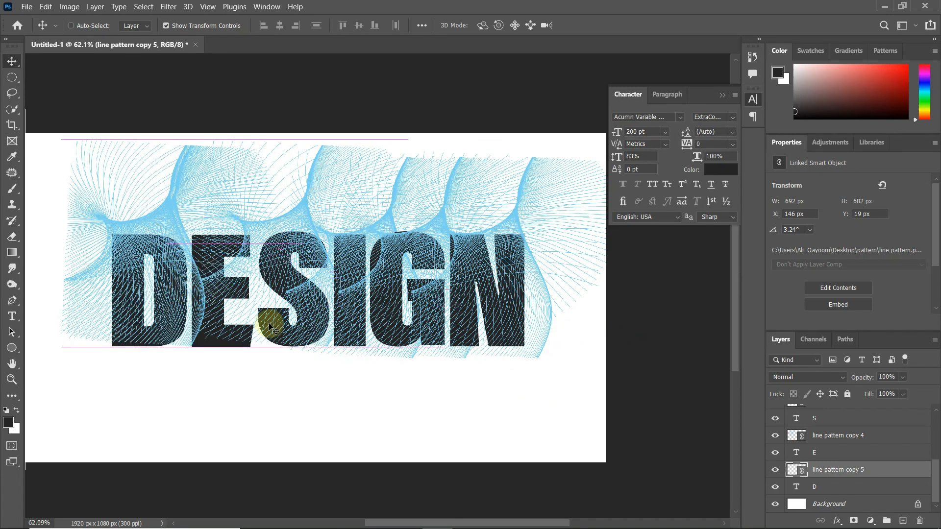
{"action": "left_click", "coordinate": [828, 435]}
{"action": "left_click_drag", "start_coordinate": [274, 321], "coordinate": [222, 297]}
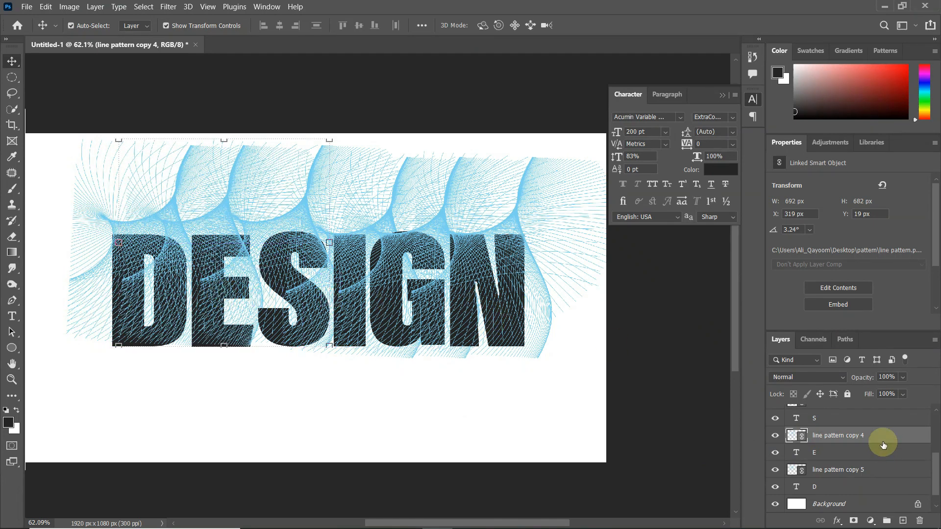
Step: Load the pixels of the topmost line pattern layer above the N as a selection
{"action": "scroll", "coordinate": [877, 439], "scroll_direction": "up", "scroll_amount": 5}
{"action": "right_click", "coordinate": [849, 413]}
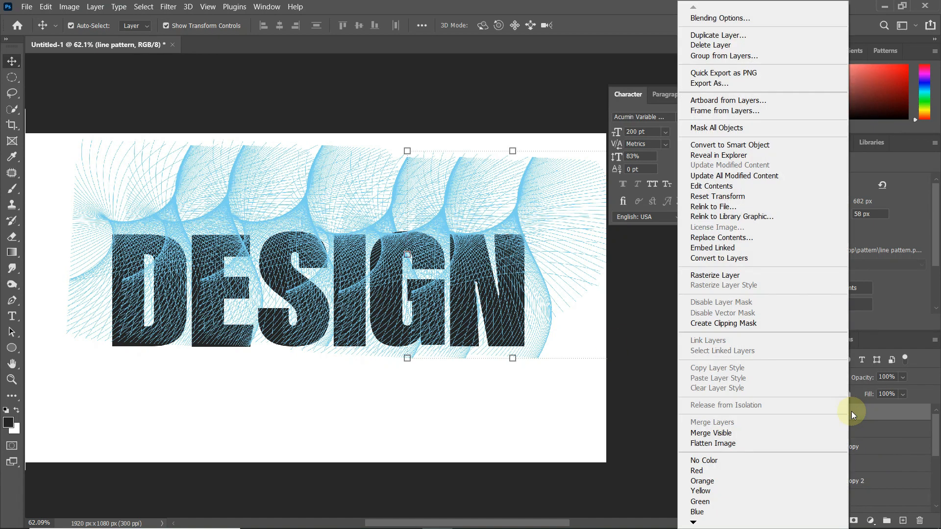
{"action": "left_click", "coordinate": [851, 410]}
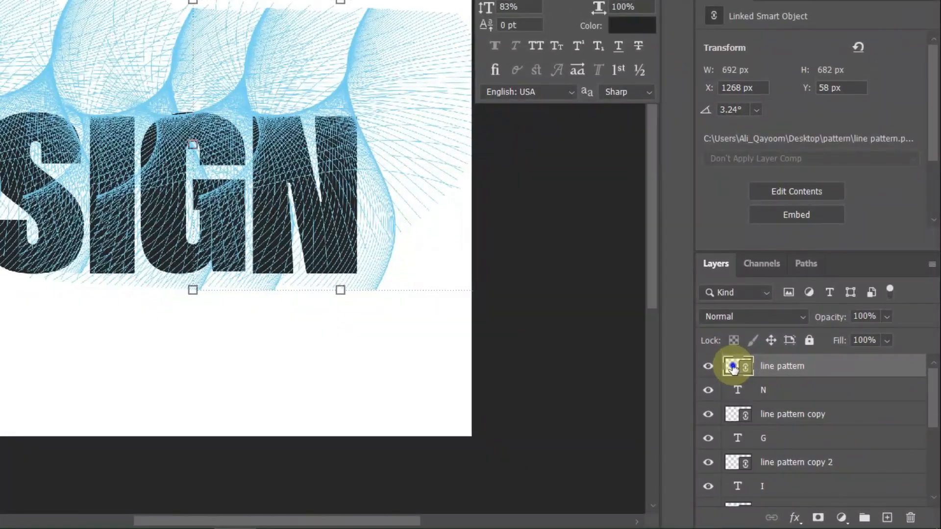
{"action": "right_click", "coordinate": [732, 368]}
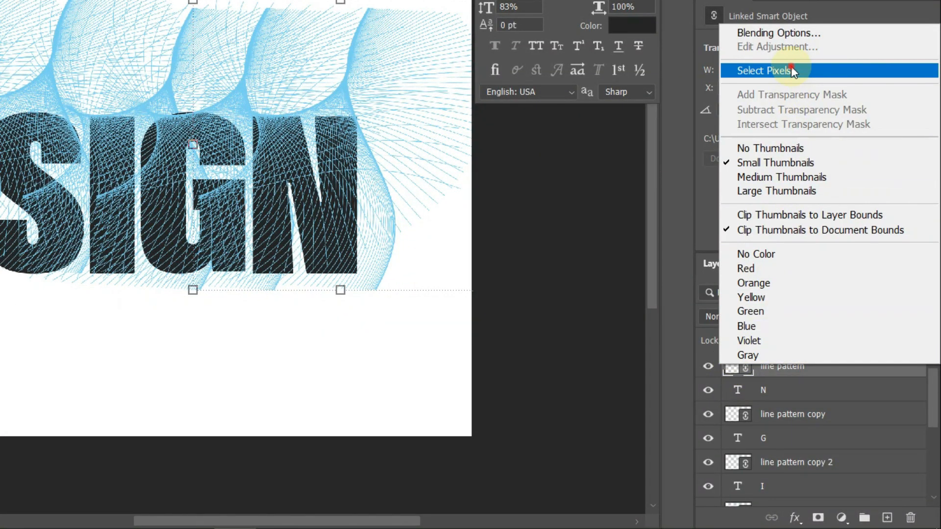
{"action": "left_click", "coordinate": [763, 70]}
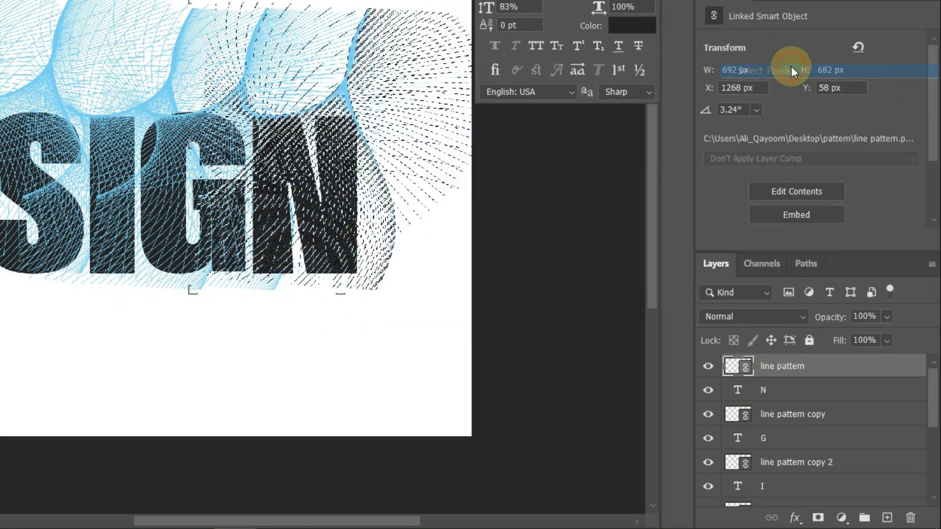
Step: Add a pinkish-red solid color fill layer from the active line pattern selection over the N
{"action": "left_click", "coordinate": [841, 517]}
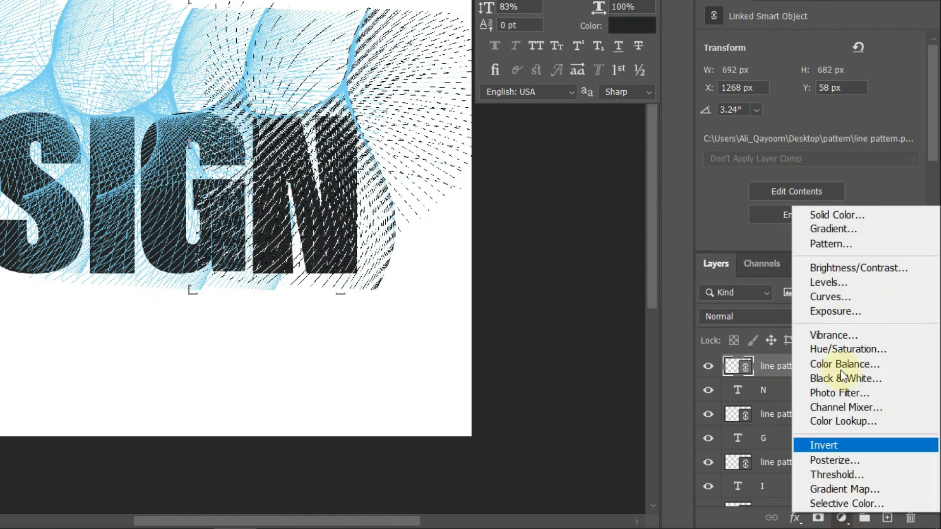
{"action": "left_click", "coordinate": [837, 216]}
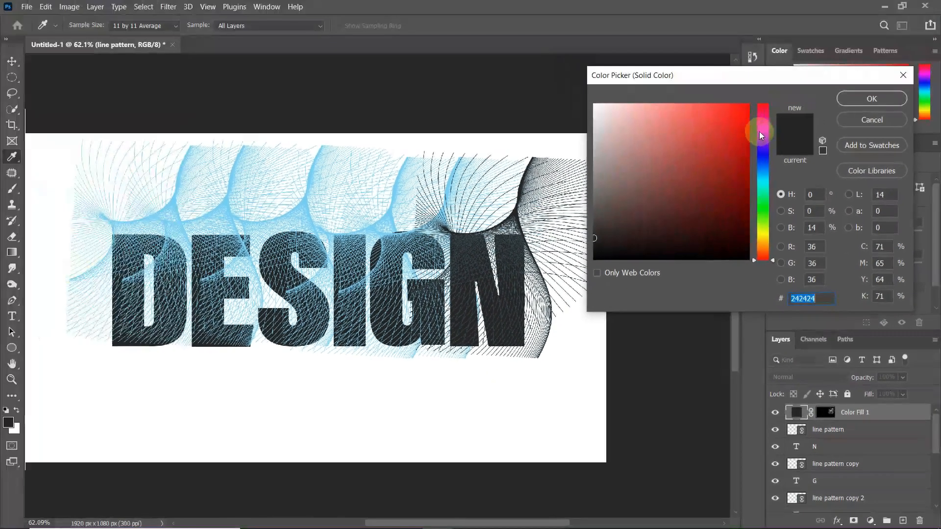
{"action": "left_click_drag", "start_coordinate": [760, 131], "coordinate": [762, 114]}
{"action": "left_click", "coordinate": [747, 117]}
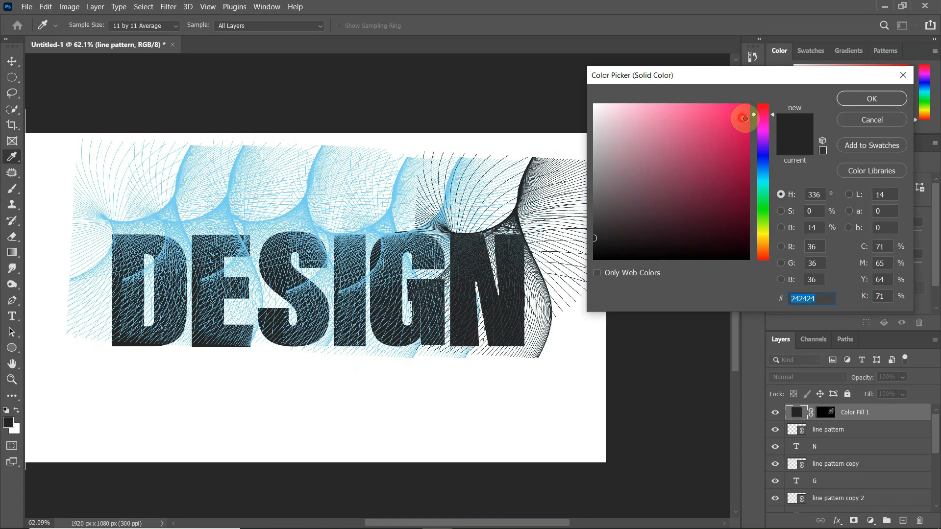
{"action": "left_click", "coordinate": [877, 104]}
Step: Clip the pink color fill and its line pattern layer to the letter N, and convert all three layers into one smart object
{"action": "left_click", "coordinate": [876, 411]}
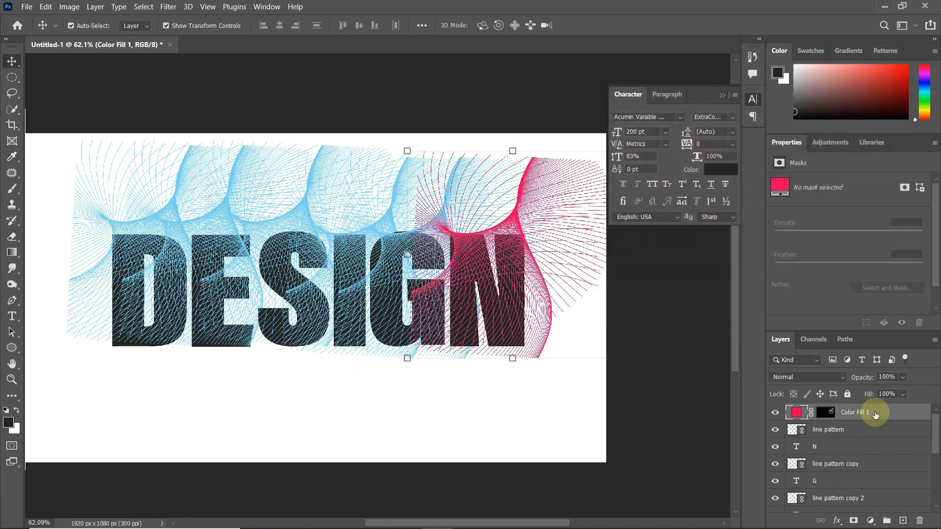
{"action": "left_click", "coordinate": [850, 430], "text": "shift"}
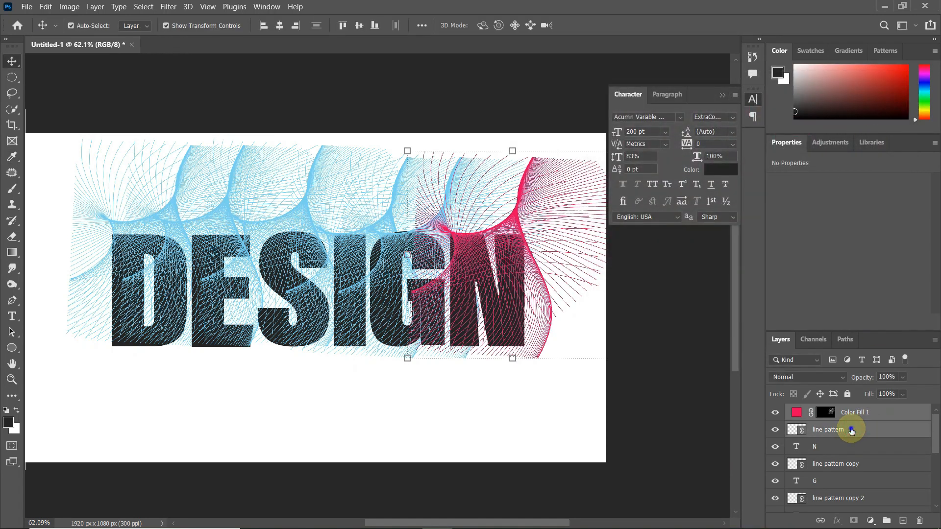
{"action": "right_click", "coordinate": [851, 429]}
{"action": "left_click", "coordinate": [795, 322]}
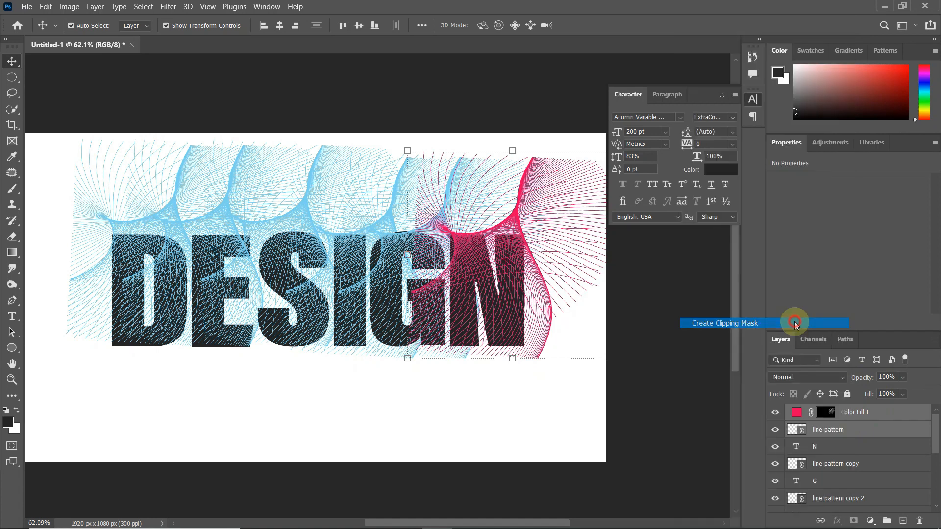
{"action": "left_click", "coordinate": [836, 446]}
{"action": "right_click", "coordinate": [835, 444]}
{"action": "left_click", "coordinate": [773, 177]}
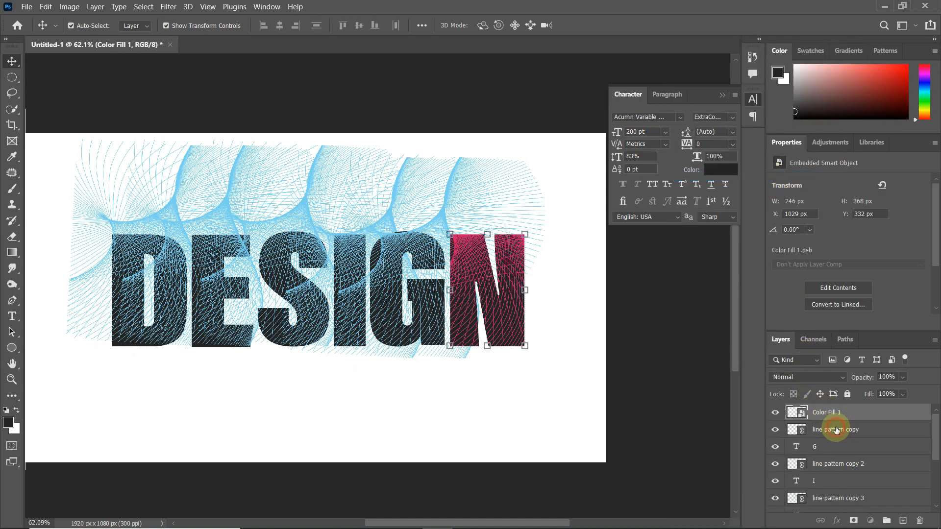
Step: Load the pixels of line pattern copy as a selection and fill them with a yellow-orange solid color fill layer
{"action": "left_click", "coordinate": [835, 430]}
{"action": "right_click", "coordinate": [793, 429]}
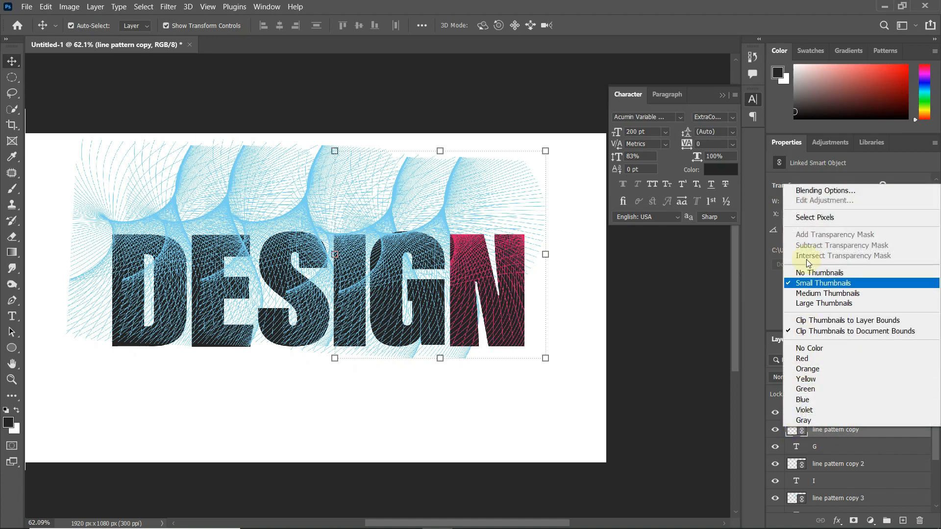
{"action": "left_click", "coordinate": [805, 220]}
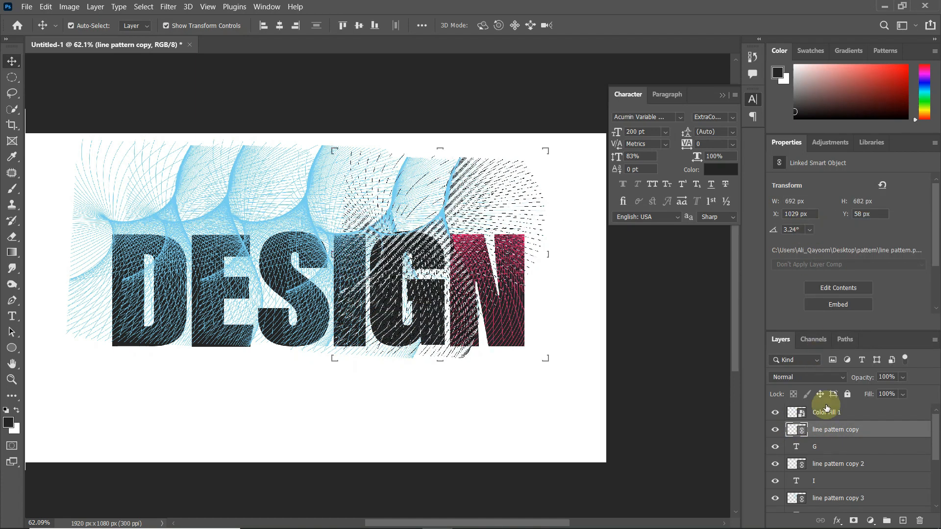
{"action": "left_click", "coordinate": [872, 518]}
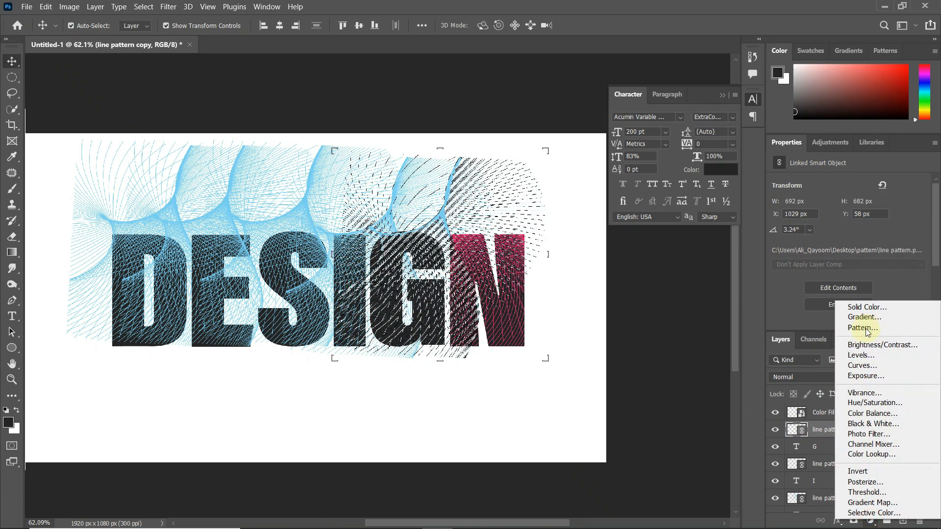
{"action": "left_click", "coordinate": [866, 309]}
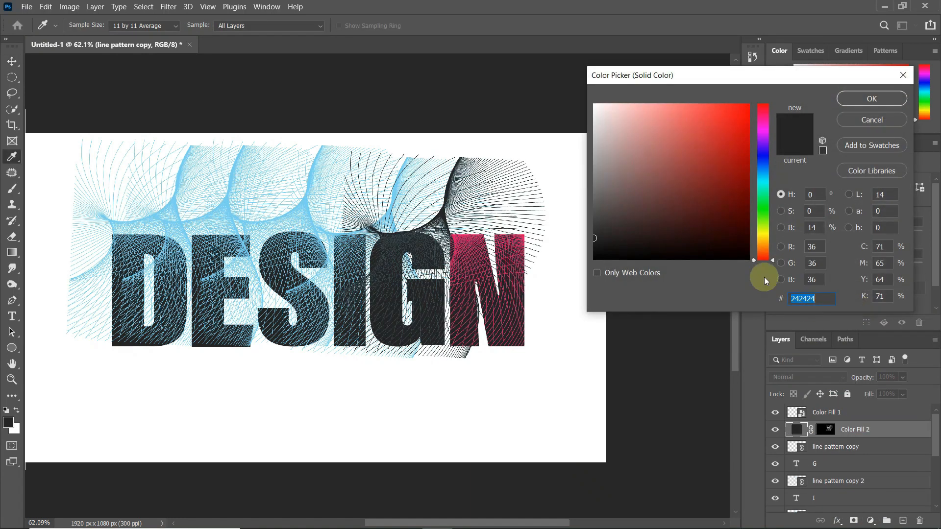
{"action": "left_click", "coordinate": [763, 243]}
{"action": "left_click_drag", "start_coordinate": [735, 144], "coordinate": [760, 110]}
{"action": "left_click", "coordinate": [862, 106]}
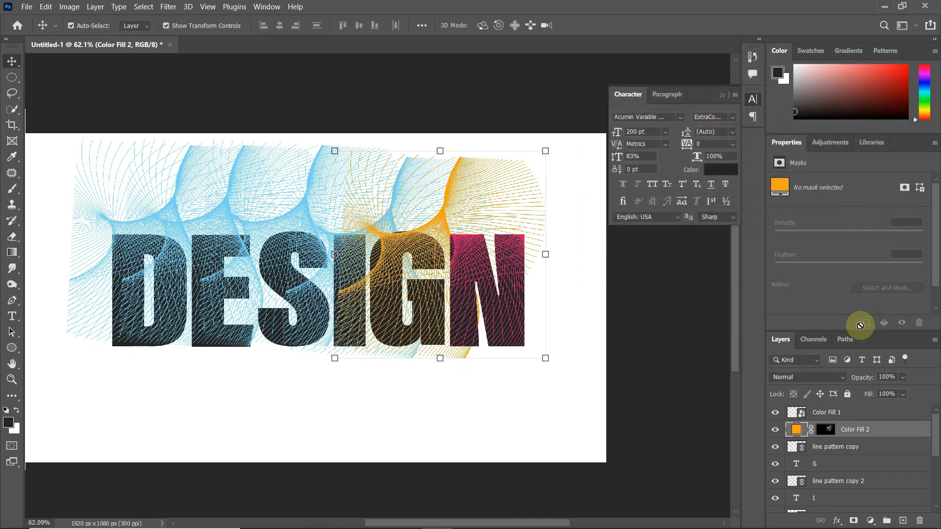
Step: Clip the yellow-orange color fill and line pattern copy to the letter G, and convert the three layers into one smart object
{"action": "left_click", "coordinate": [850, 446]}
{"action": "right_click", "coordinate": [850, 446]}
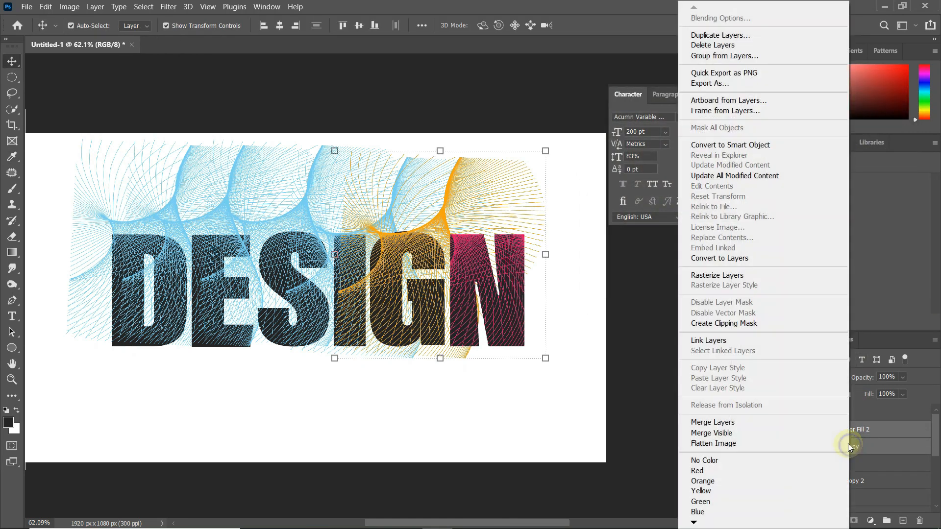
{"action": "left_click", "coordinate": [789, 324]}
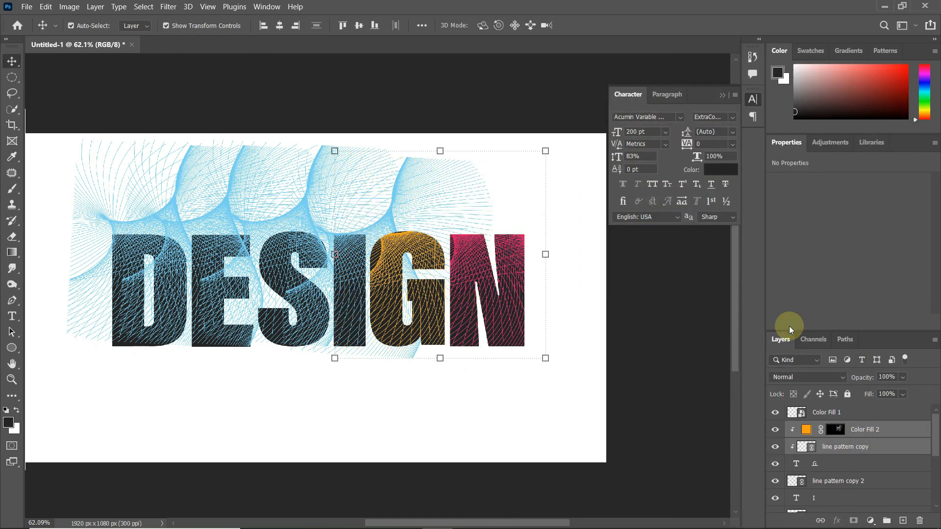
{"action": "left_click", "coordinate": [821, 464]}
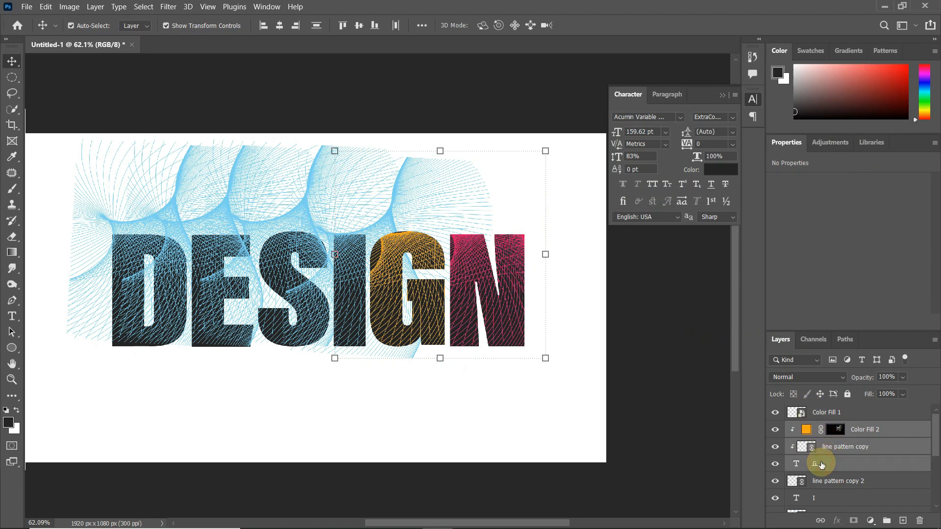
{"action": "right_click", "coordinate": [821, 463]}
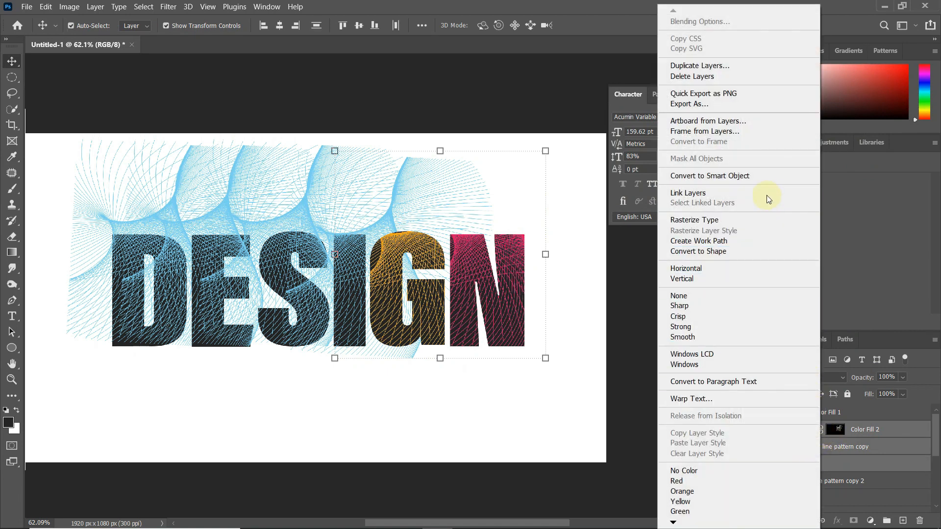
{"action": "left_click", "coordinate": [763, 176]}
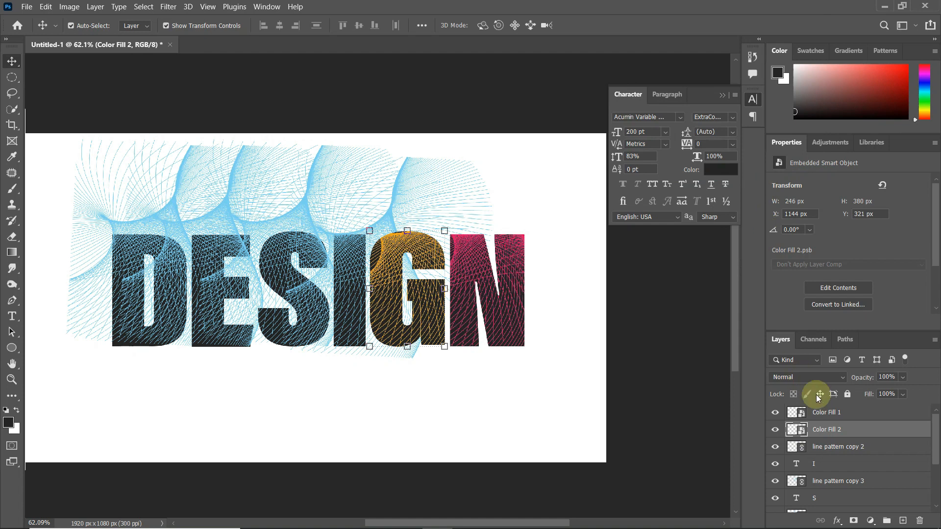
Step: Load the pixels of line pattern copy 2 as a selection and add a solid color fill layer in red ff0202
{"action": "left_click", "coordinate": [851, 447]}
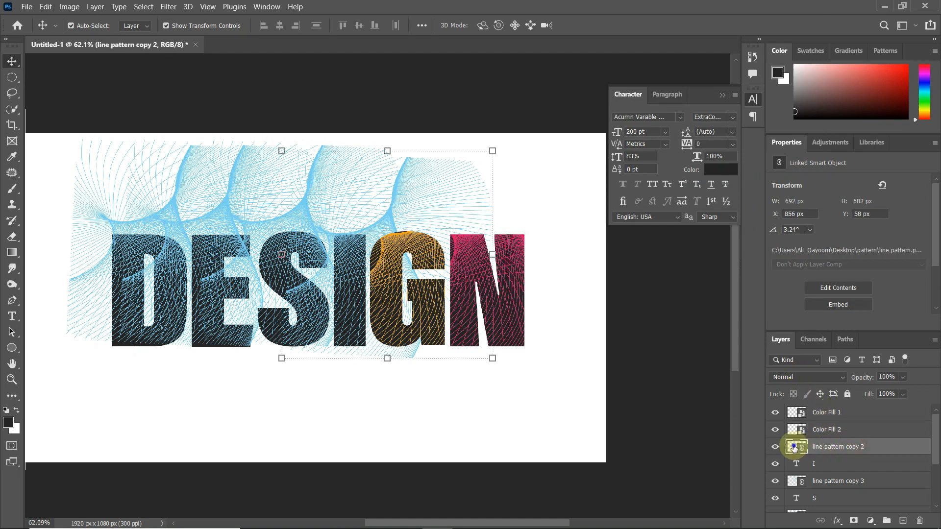
{"action": "right_click", "coordinate": [795, 447]}
{"action": "left_click", "coordinate": [800, 237]}
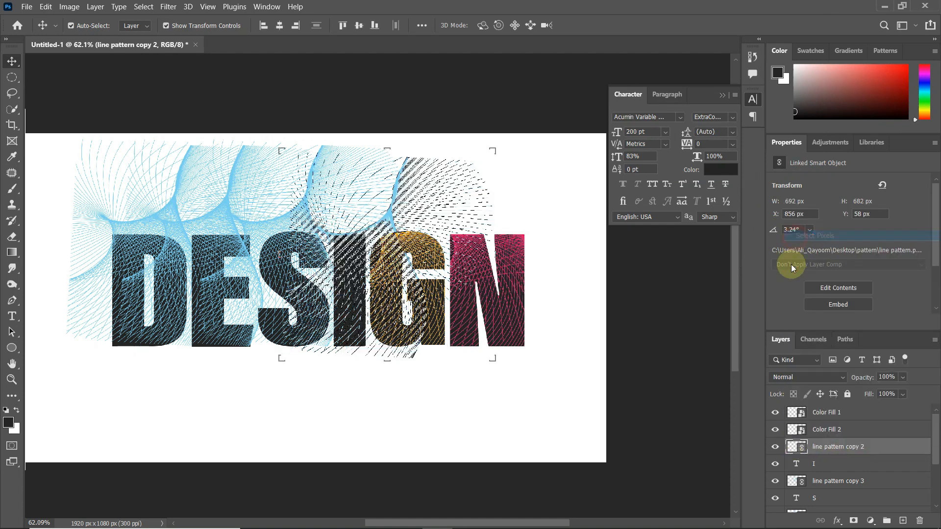
{"action": "left_click", "coordinate": [870, 518]}
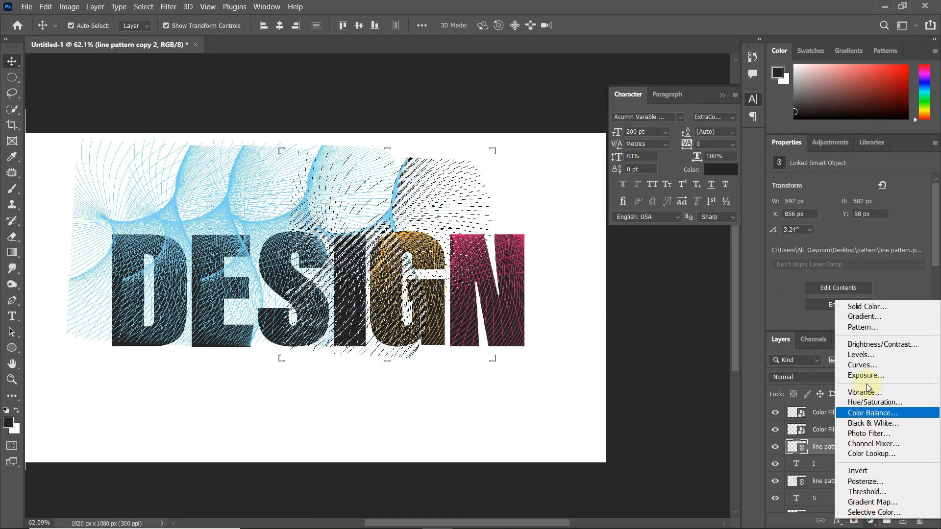
{"action": "left_click", "coordinate": [867, 306]}
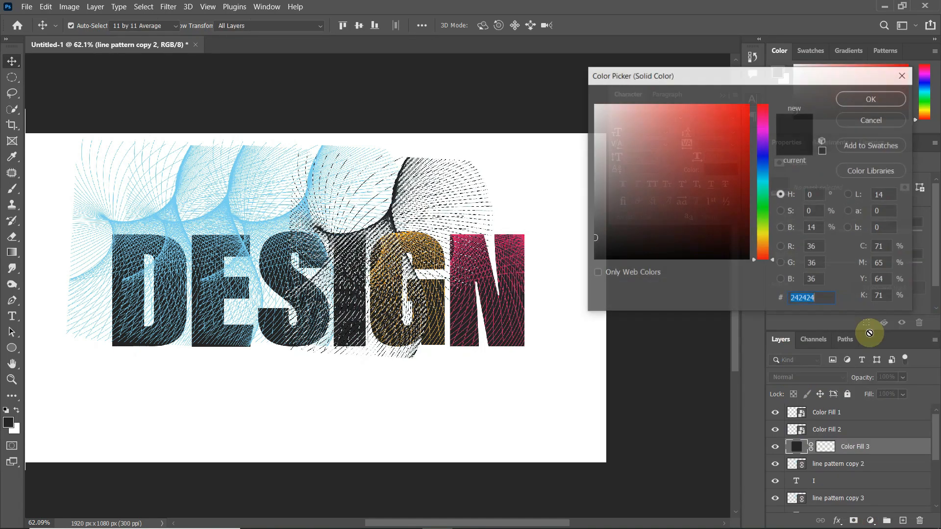
{"action": "left_click_drag", "start_coordinate": [762, 238], "coordinate": [759, 120]}
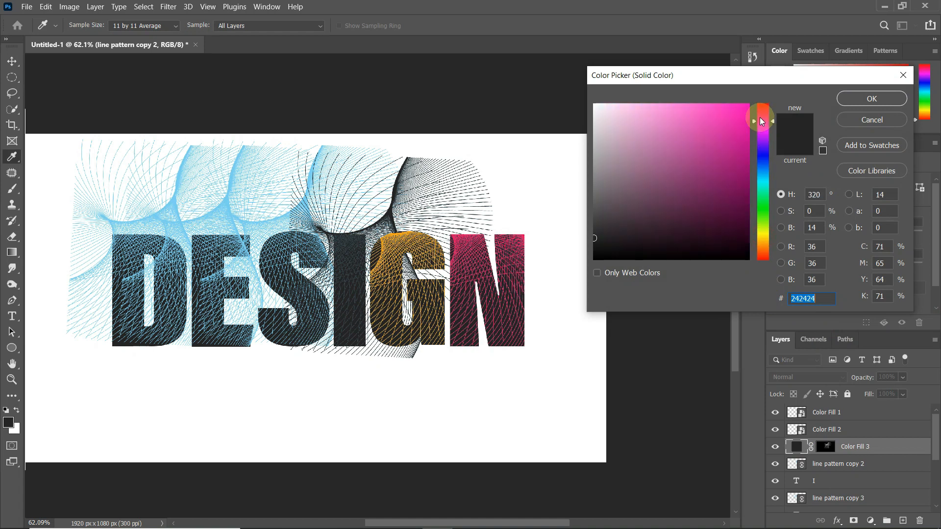
{"action": "left_click", "coordinate": [749, 100]}
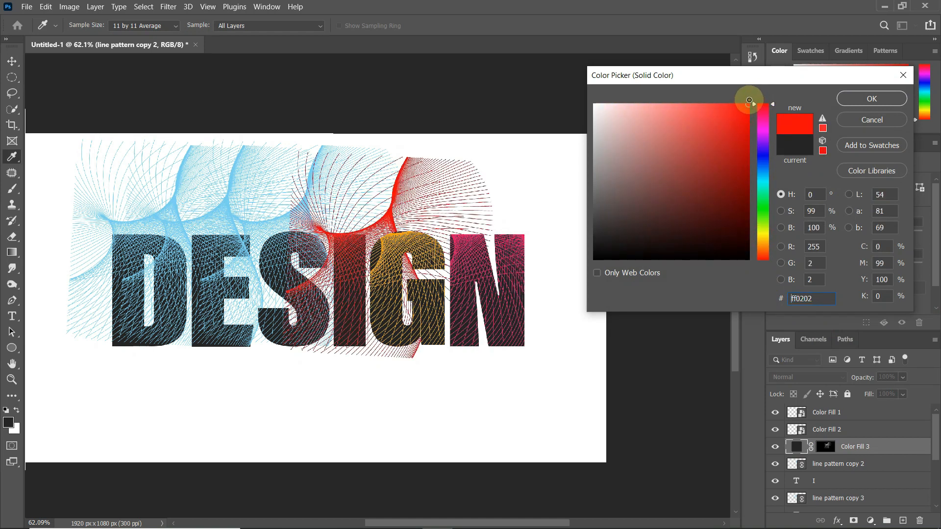
{"action": "left_click", "coordinate": [847, 100]}
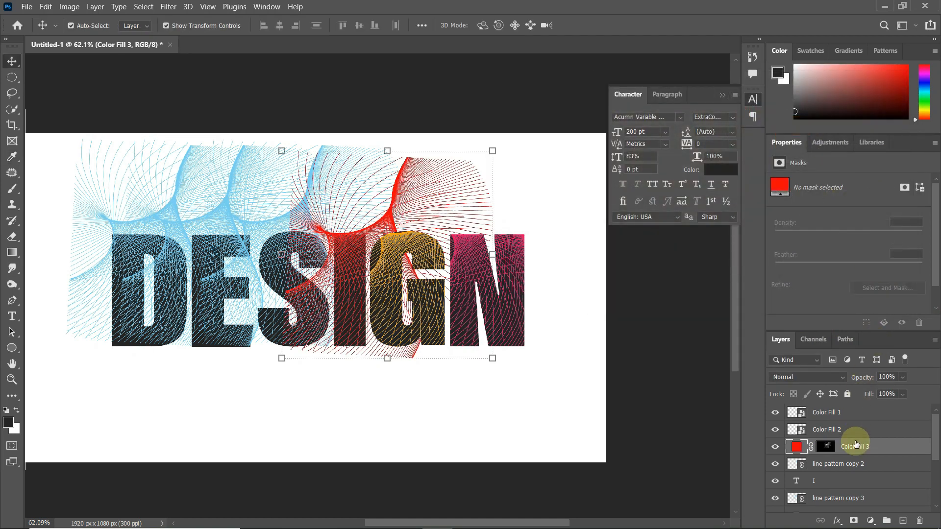
Step: Clip the red color fill and line pattern copy 2 to the letter I, and convert the three layers into one smart object
{"action": "left_click", "coordinate": [854, 465], "text": "shift"}
{"action": "right_click", "coordinate": [797, 464]}
{"action": "left_click", "coordinate": [794, 328]}
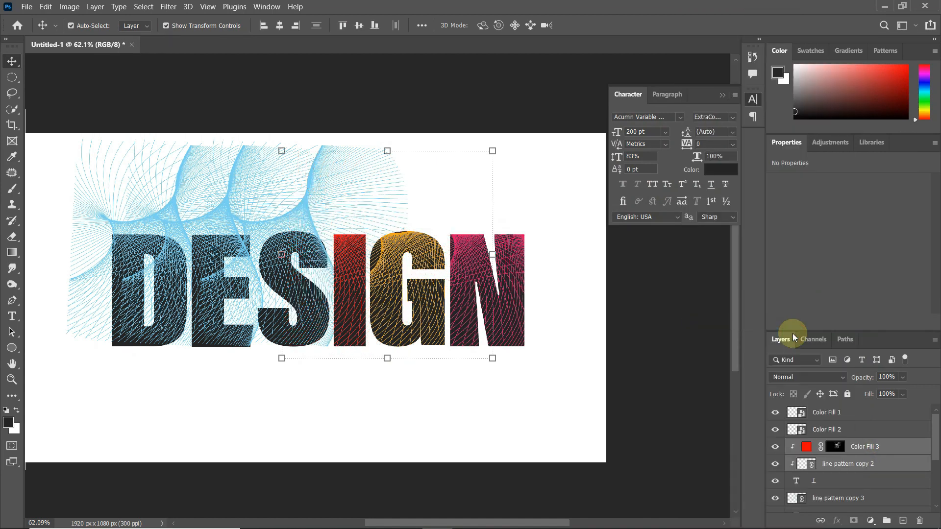
{"action": "left_click", "coordinate": [825, 480]}
{"action": "right_click", "coordinate": [824, 478]}
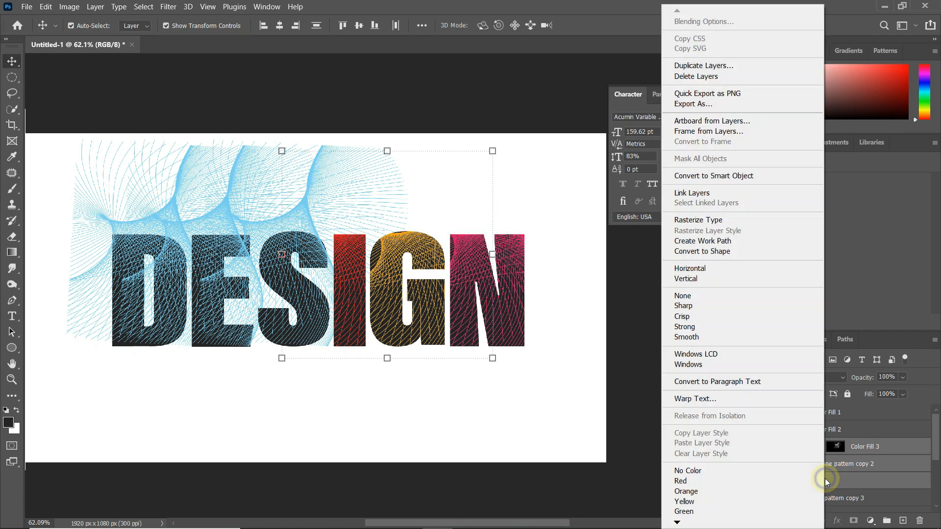
{"action": "left_click", "coordinate": [769, 178]}
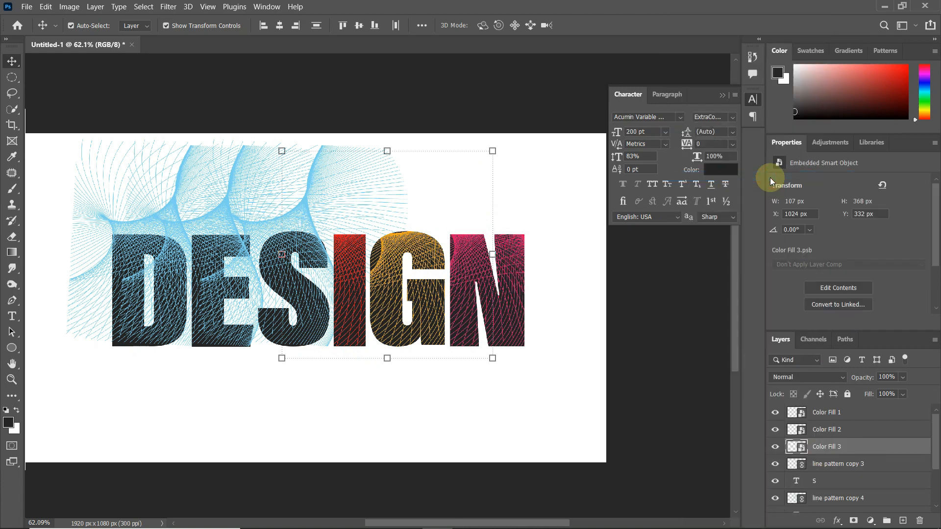
Step: Load the pixels of line pattern copy 3 as a selection and add a solid color fill layer in orange de6800
{"action": "left_click", "coordinate": [806, 463]}
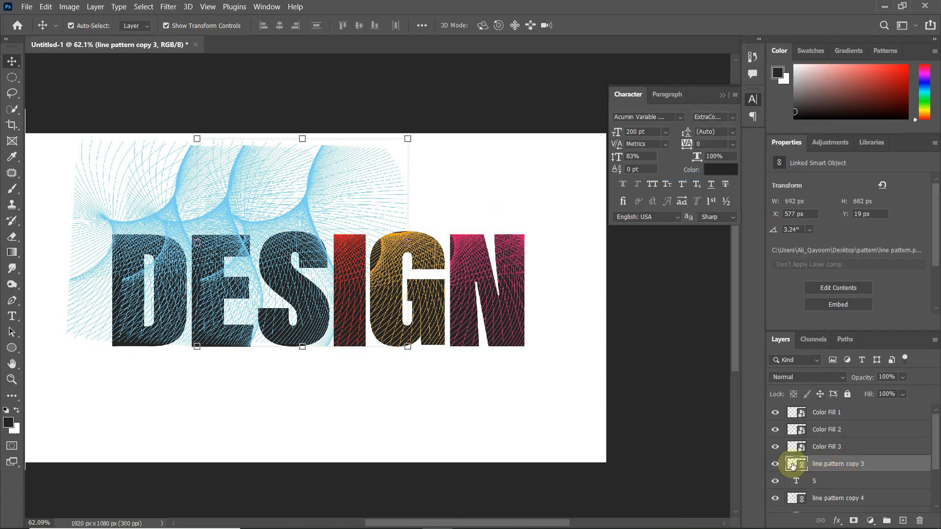
{"action": "right_click", "coordinate": [786, 463]}
{"action": "left_click", "coordinate": [804, 254]}
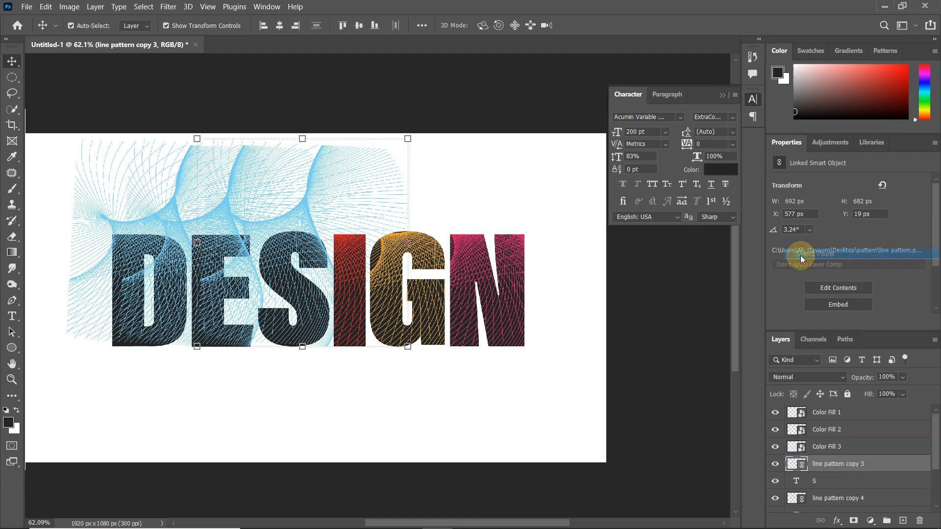
{"action": "left_click", "coordinate": [869, 519]}
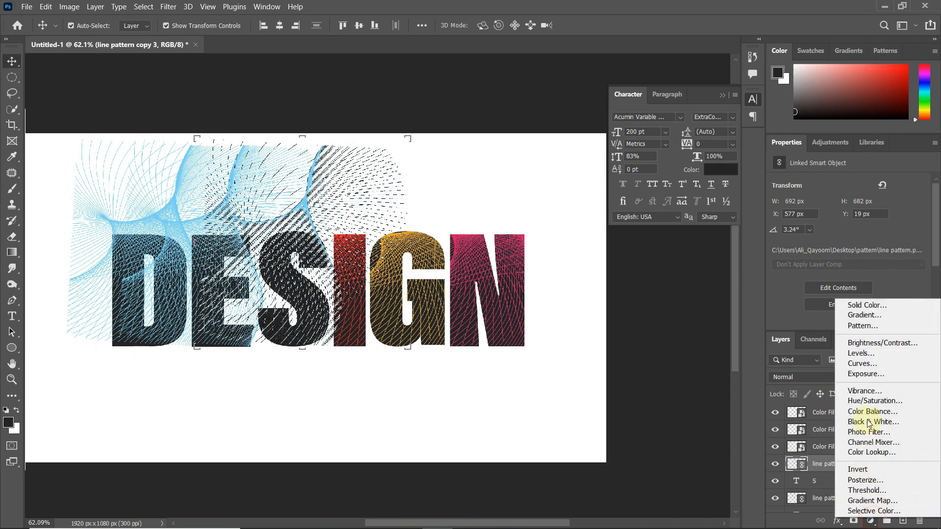
{"action": "left_click", "coordinate": [865, 306]}
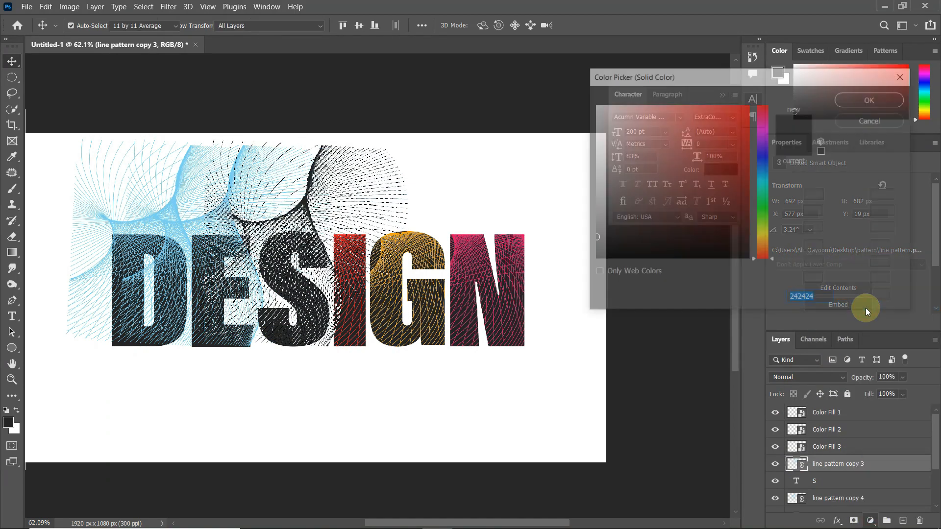
{"action": "mouse_move", "coordinate": [766, 235]}
{"action": "left_mouse_down"}
{"action": "mouse_move", "coordinate": [767, 197]}
{"action": "mouse_move", "coordinate": [766, 248]}
{"action": "left_mouse_up"}
{"action": "left_click_drag", "start_coordinate": [734, 182], "coordinate": [748, 124]}
{"action": "left_click", "coordinate": [851, 105]}
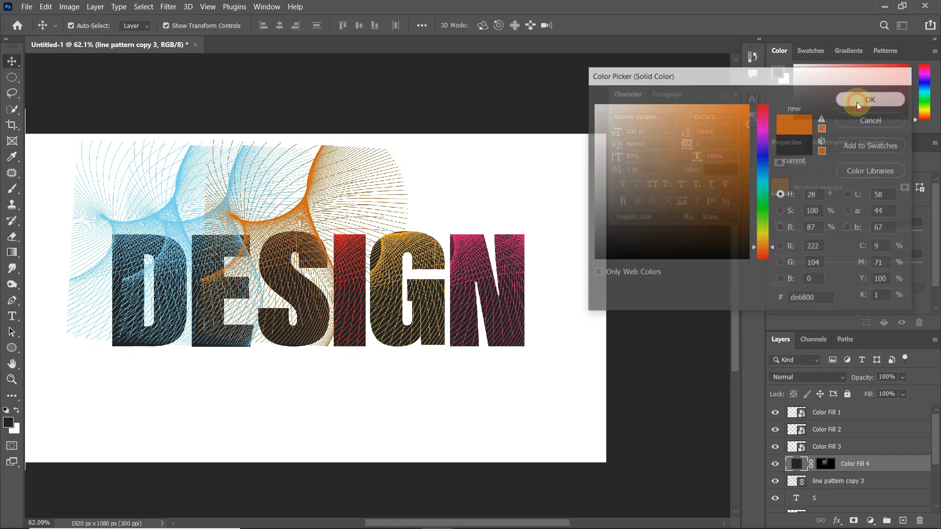
Step: Clip the orange color fill and line pattern copy 3 to the letter S, and convert the three layers into one smart object
{"action": "left_click", "coordinate": [858, 483], "text": "shift"}
{"action": "right_click", "coordinate": [857, 482]}
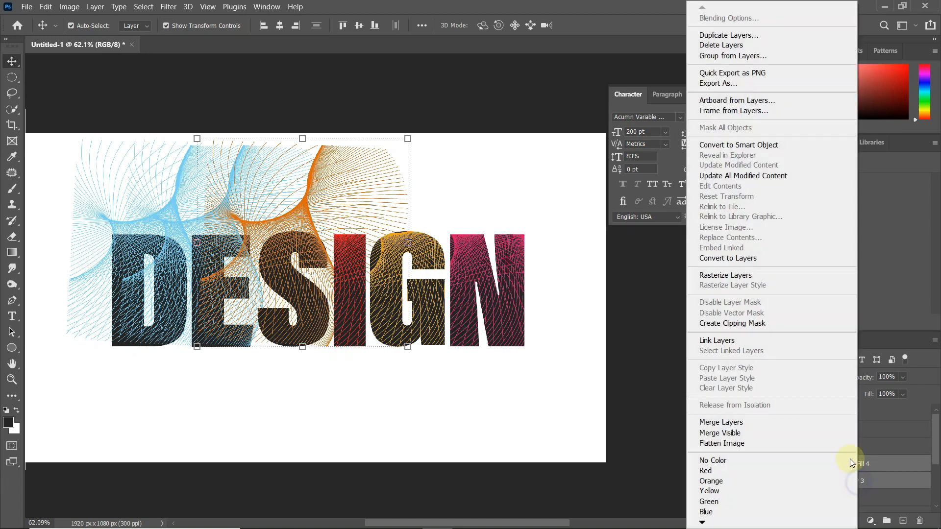
{"action": "left_click", "coordinate": [784, 324]}
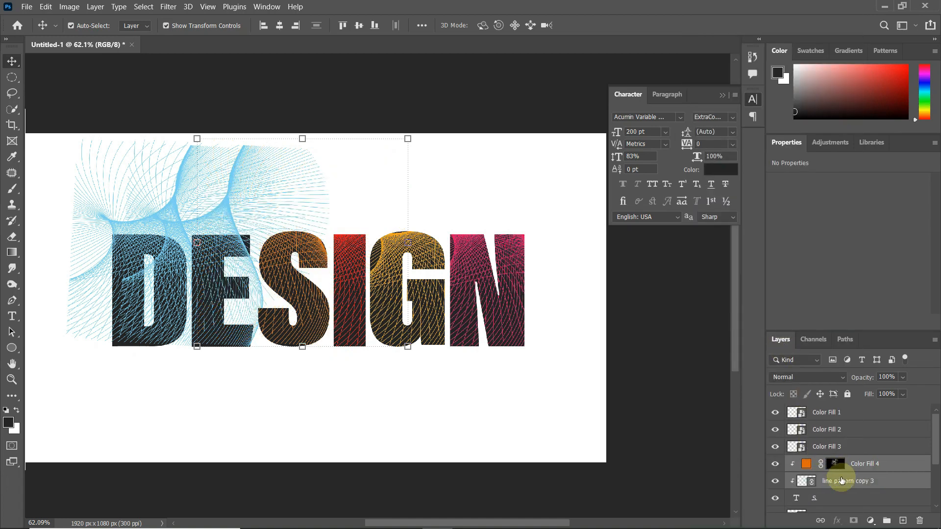
{"action": "right_click", "coordinate": [838, 497]}
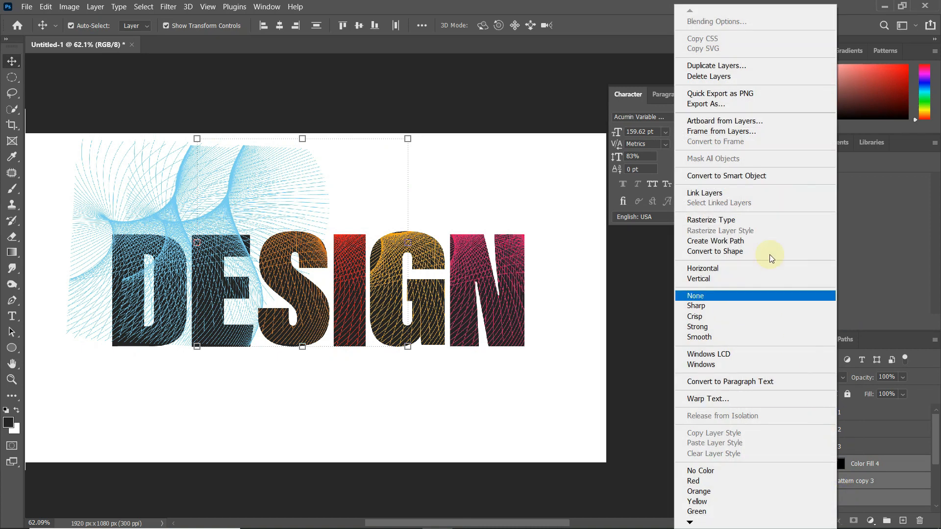
{"action": "left_click", "coordinate": [765, 178]}
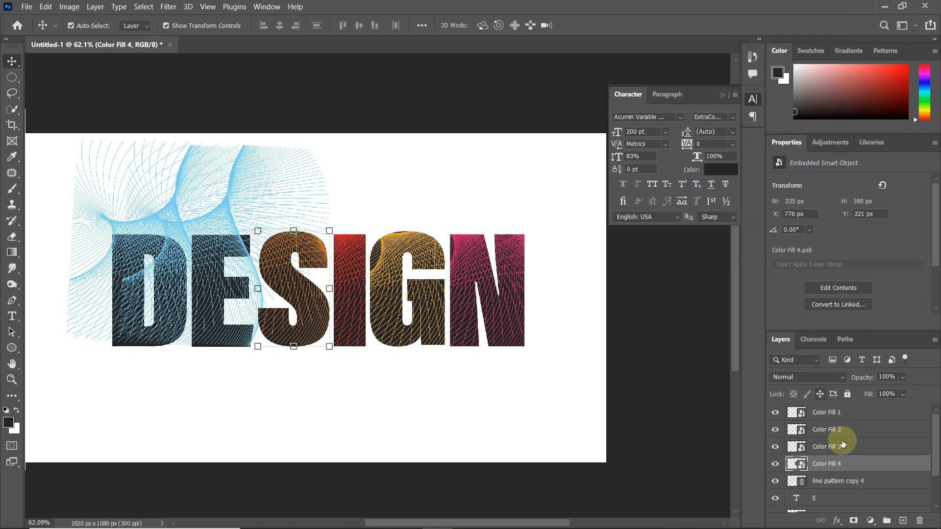
Step: Load the pixels of line pattern copy 4 as a selection and add a solid color fill layer in green 00972e
{"action": "scroll", "coordinate": [843, 480], "scroll_direction": "down", "scroll_amount": 2}
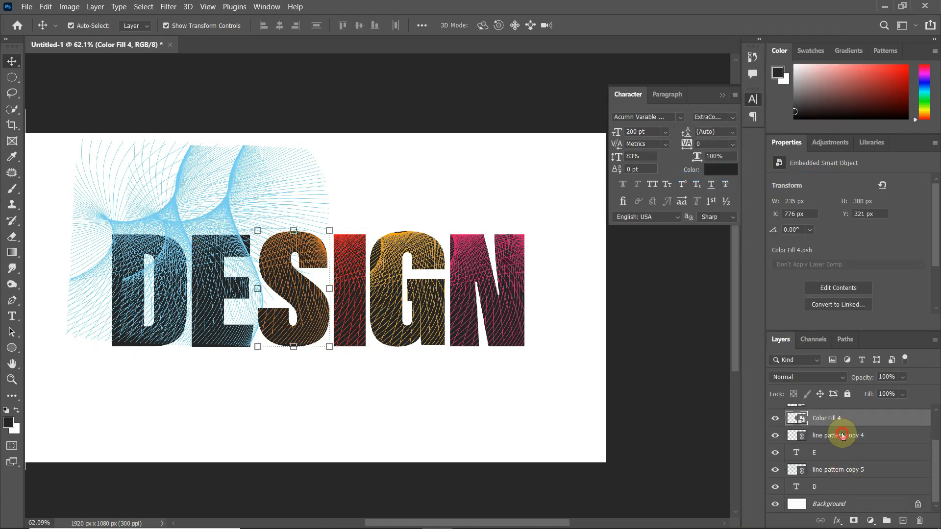
{"action": "left_click", "coordinate": [842, 435]}
{"action": "right_click", "coordinate": [794, 435]}
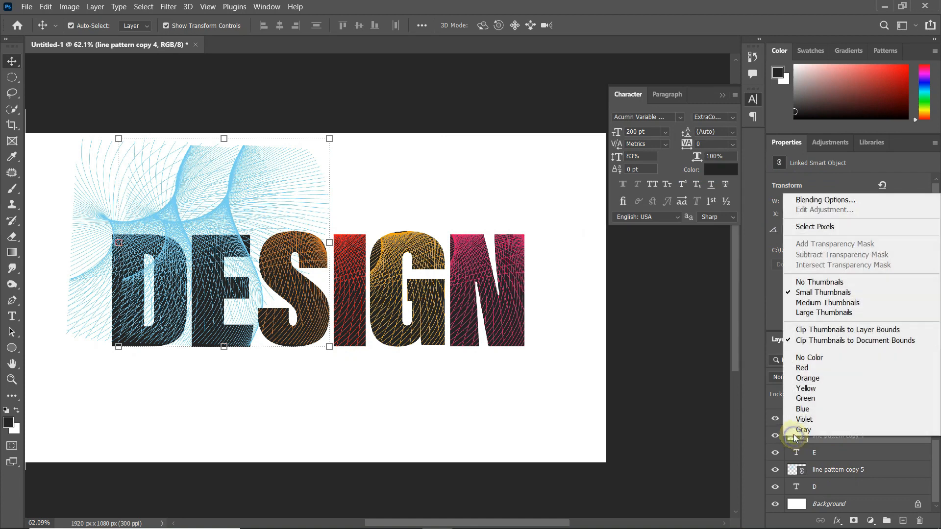
{"action": "left_click", "coordinate": [801, 229]}
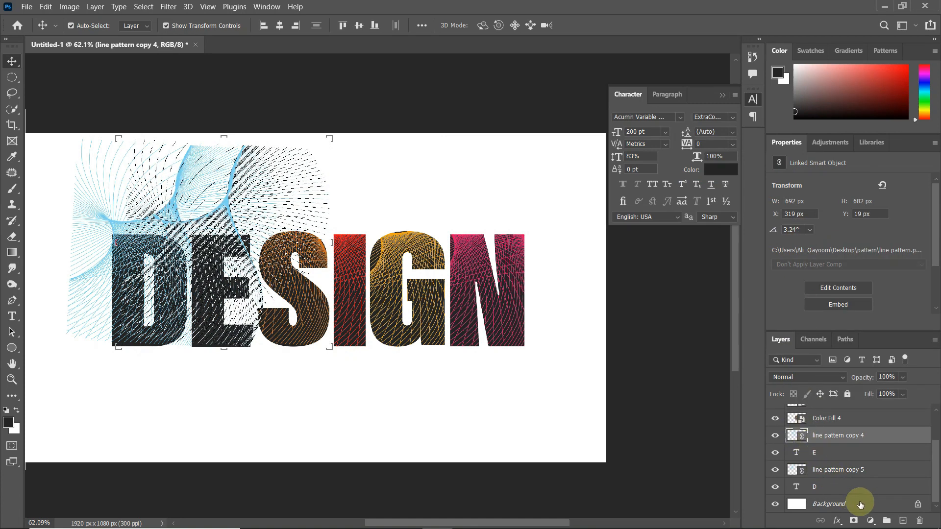
{"action": "left_click", "coordinate": [870, 520]}
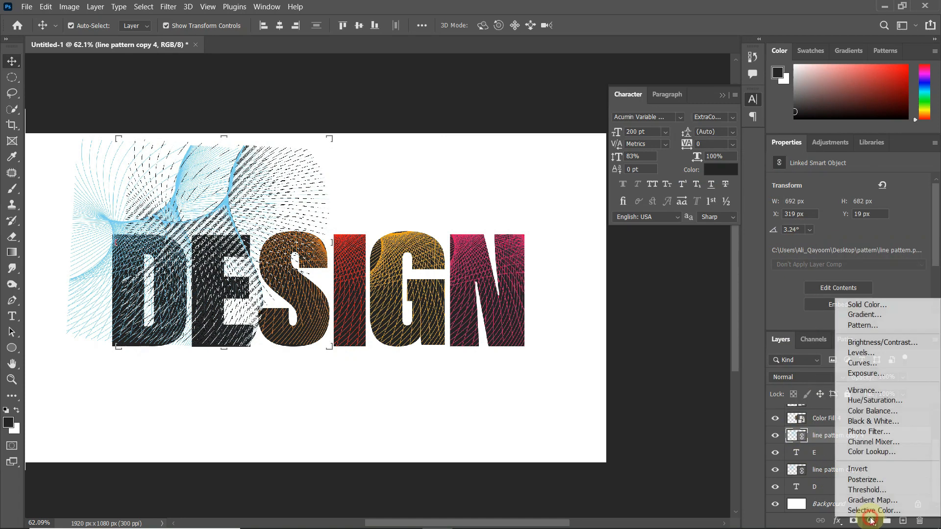
{"action": "left_click", "coordinate": [866, 304]}
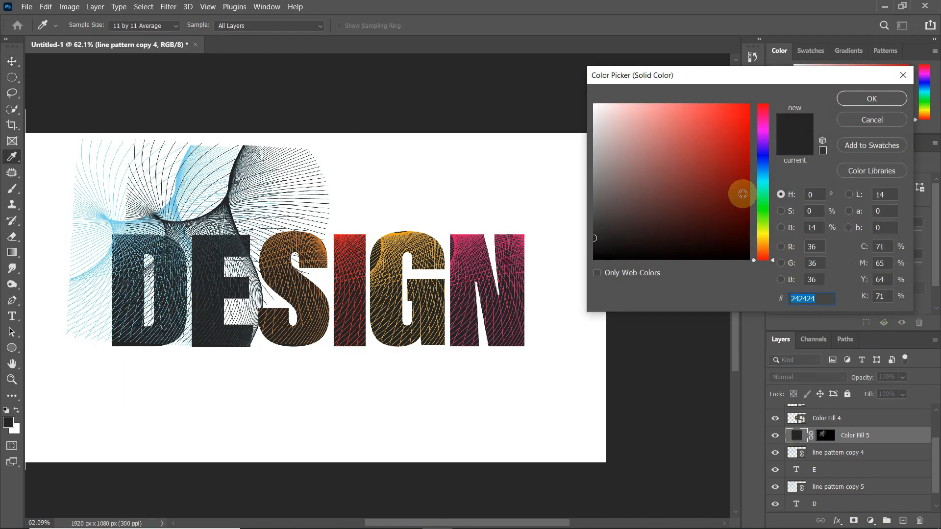
{"action": "left_click", "coordinate": [762, 200]}
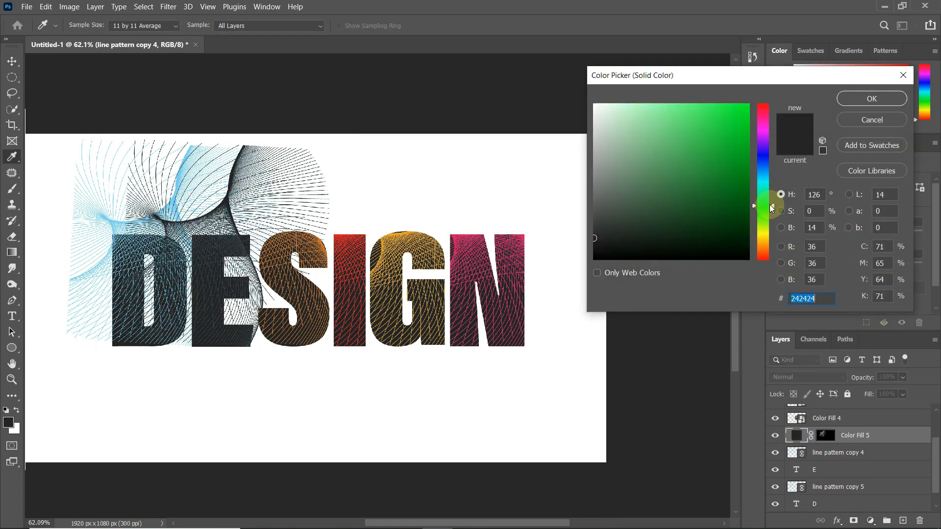
{"action": "left_click_drag", "start_coordinate": [741, 183], "coordinate": [752, 167]}
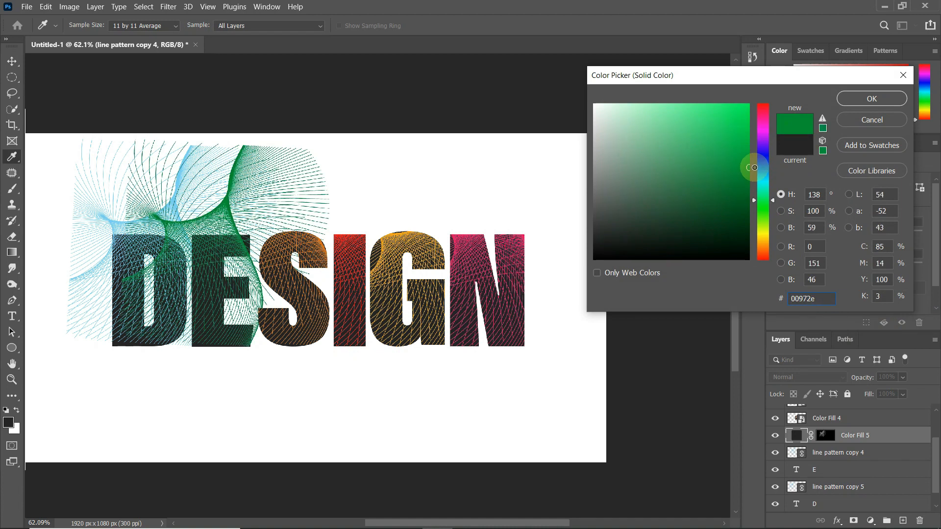
{"action": "left_click", "coordinate": [870, 100]}
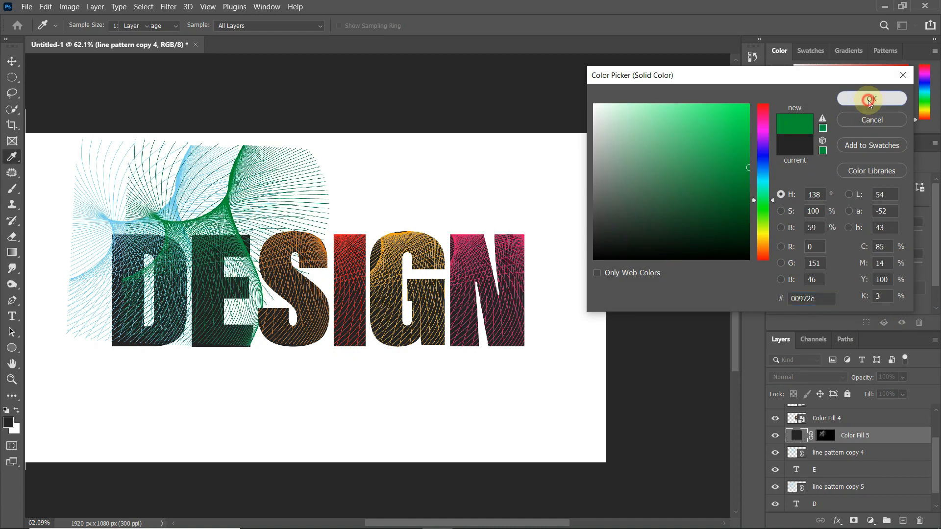
Step: Clip the green color fill and line pattern copy 4 to the letter E, and convert the three layers into one smart object
{"action": "left_click", "coordinate": [847, 454], "text": "shift"}
{"action": "right_click", "coordinate": [847, 454]}
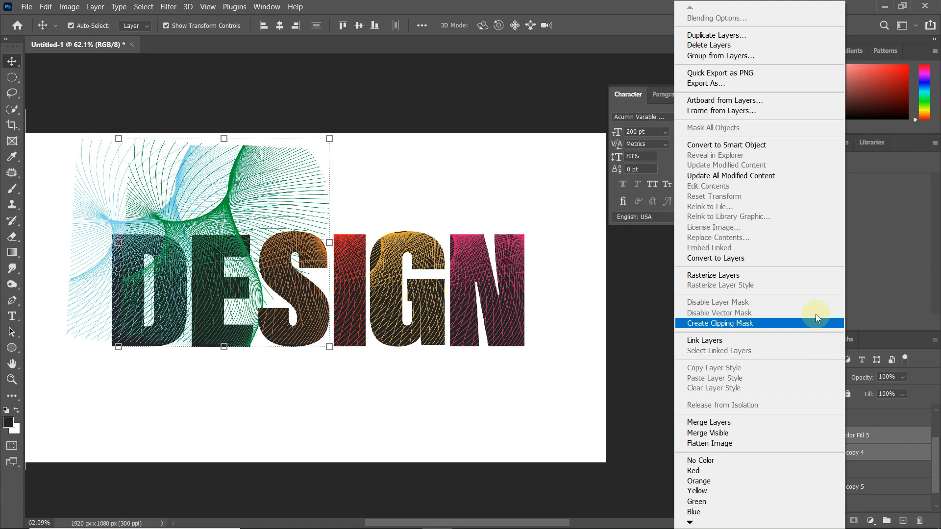
{"action": "left_click", "coordinate": [814, 319]}
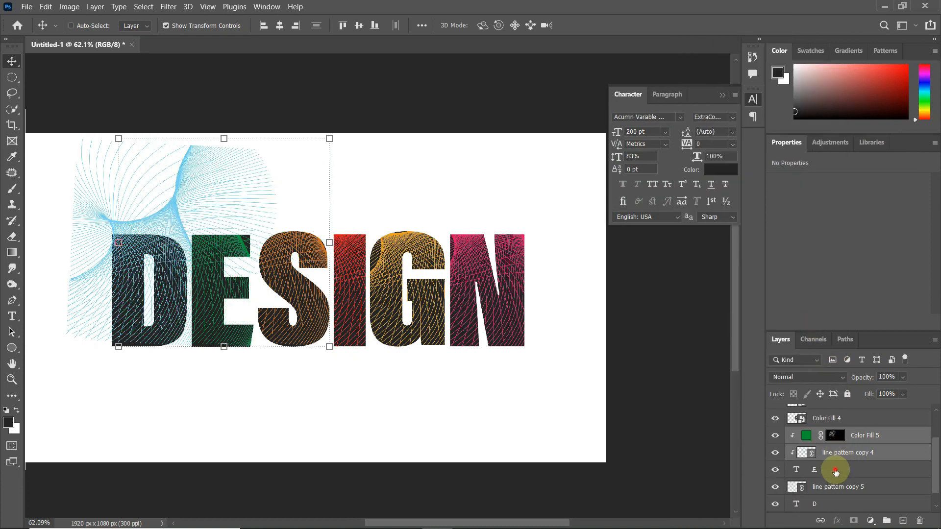
{"action": "right_click", "coordinate": [836, 469]}
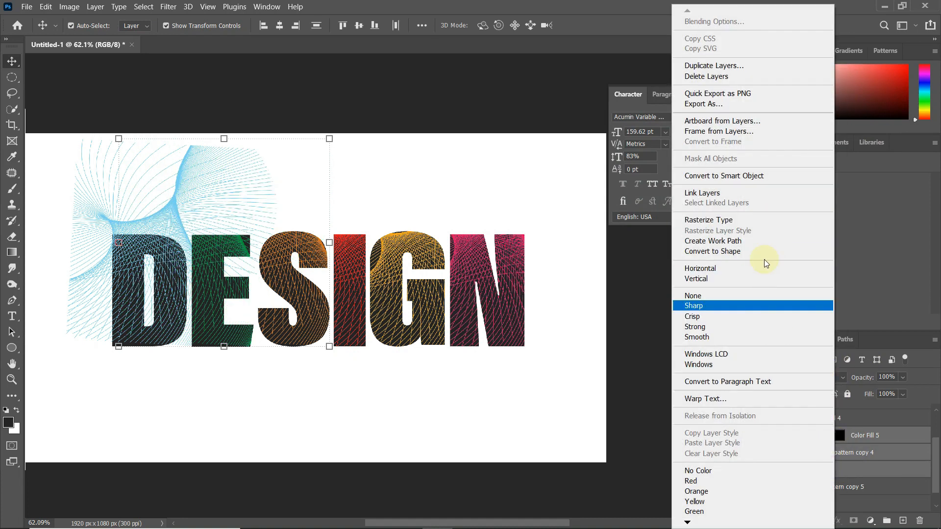
{"action": "left_click", "coordinate": [765, 176]}
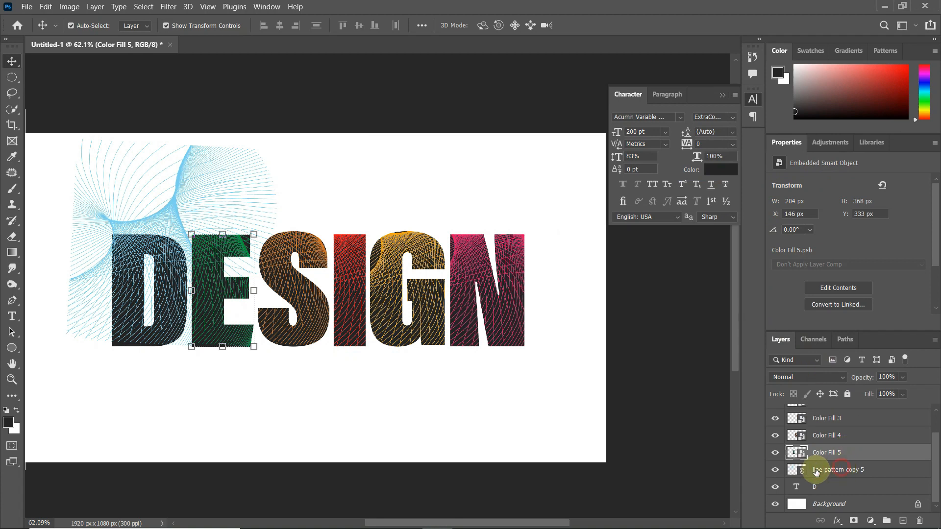
Step: Load the pixels of line pattern copy 5 as a selection and add a solid color fill layer in blue 003bb3
{"action": "right_click", "coordinate": [836, 470]}
{"action": "left_click", "coordinate": [808, 261]}
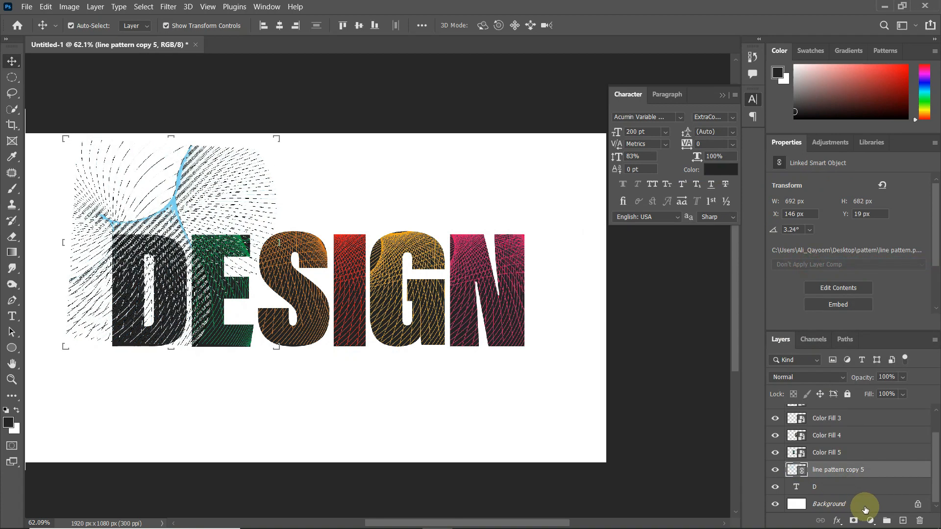
{"action": "left_click", "coordinate": [870, 521]}
{"action": "left_click", "coordinate": [863, 306]}
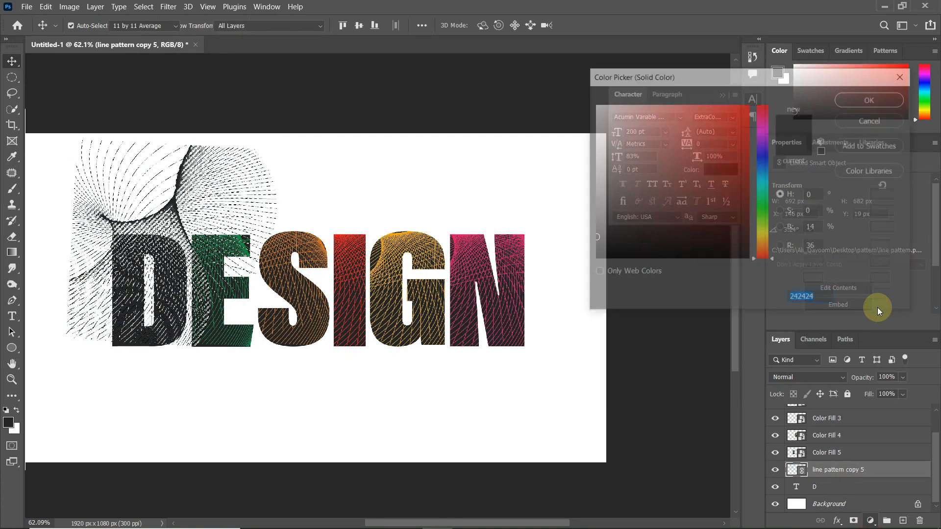
{"action": "mouse_move", "coordinate": [765, 229]}
{"action": "left_mouse_down"}
{"action": "mouse_move", "coordinate": [771, 174]}
{"action": "mouse_move", "coordinate": [754, 164]}
{"action": "mouse_move", "coordinate": [750, 184]}
{"action": "mouse_move", "coordinate": [754, 136]}
{"action": "mouse_move", "coordinate": [784, 154]}
{"action": "left_mouse_up"}
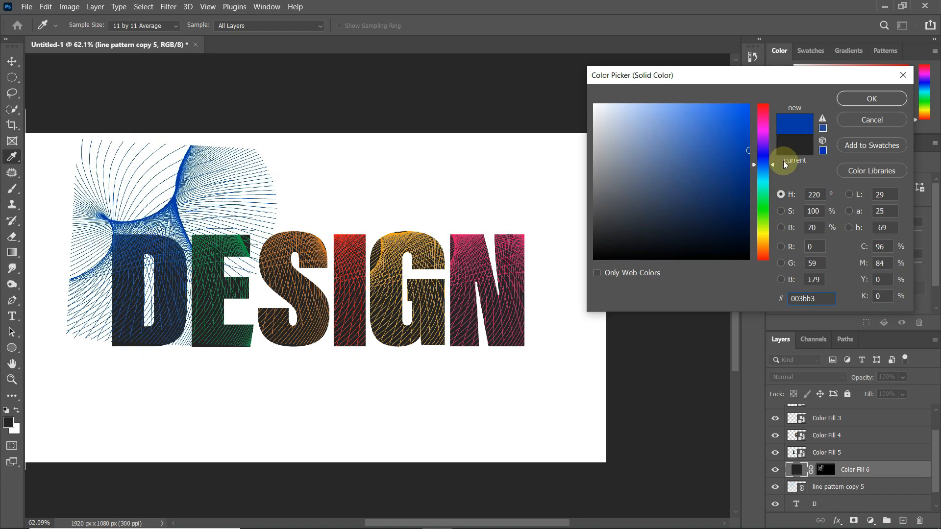
{"action": "left_click", "coordinate": [871, 98]}
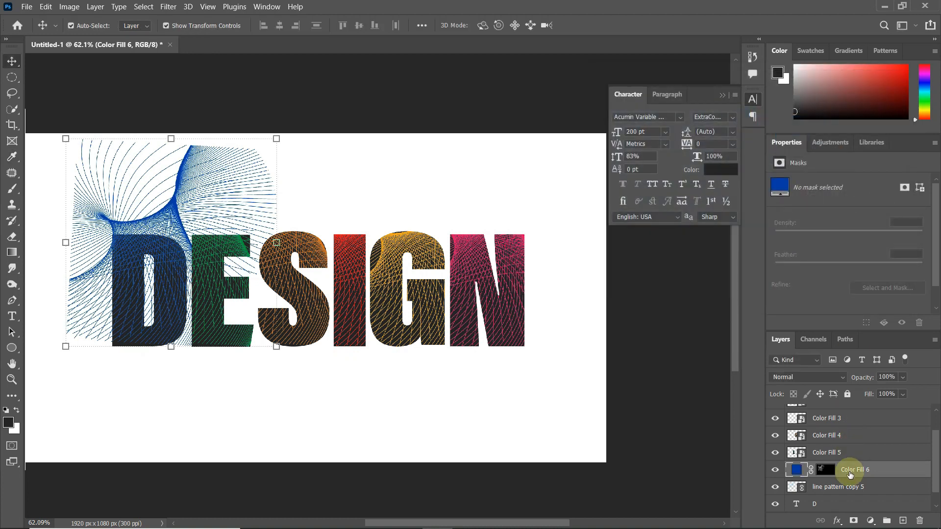
Step: Clip the blue color fill and line pattern copy 5 to the letter D, and convert the three layers into one smart object
{"action": "left_click", "coordinate": [857, 488], "text": "shift"}
{"action": "right_click", "coordinate": [856, 487]}
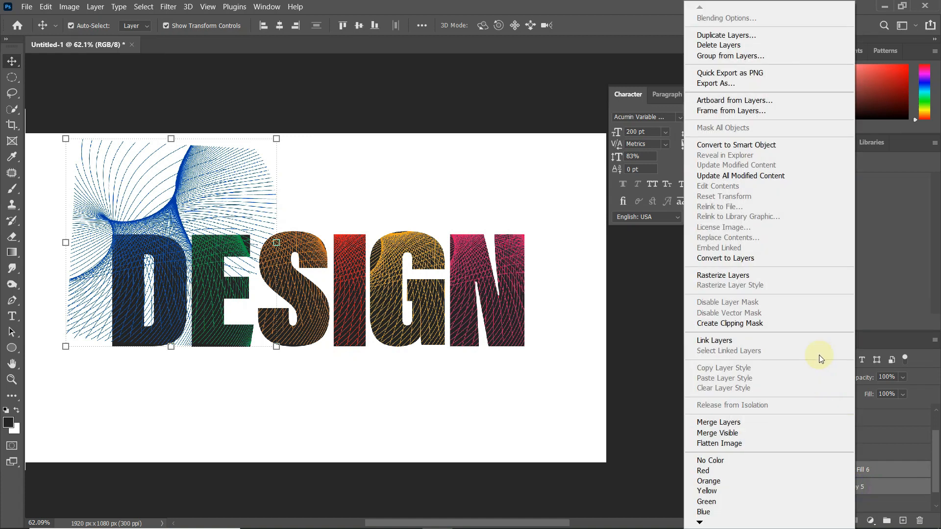
{"action": "left_click", "coordinate": [798, 325]}
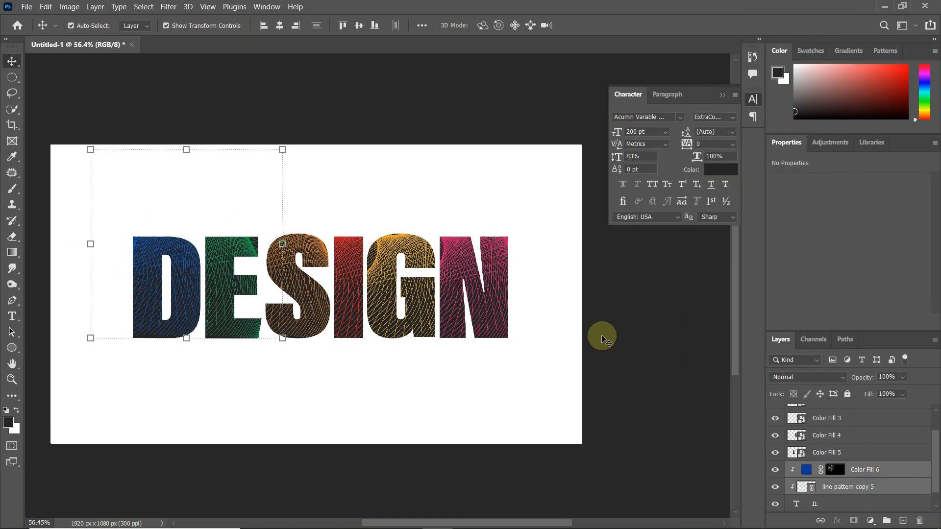
{"action": "left_click", "coordinate": [831, 504]}
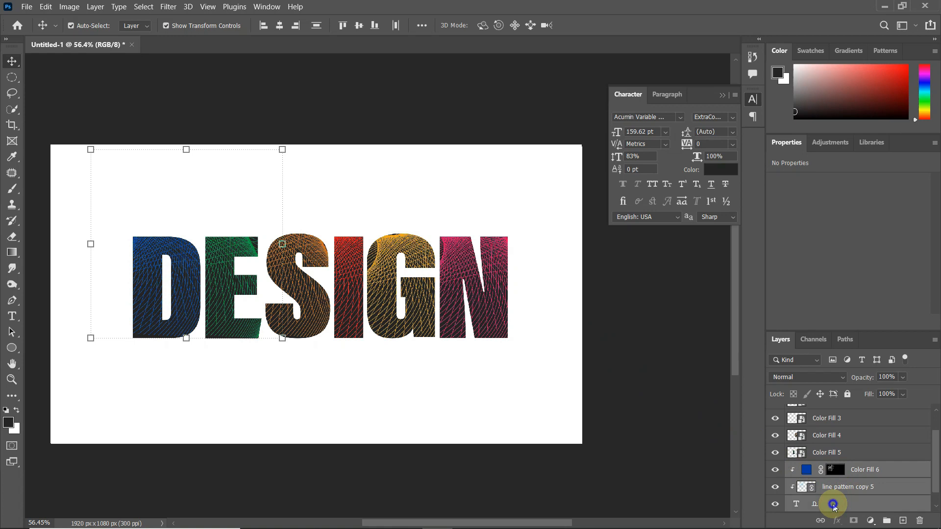
{"action": "right_click", "coordinate": [831, 504]}
{"action": "left_click", "coordinate": [766, 176]}
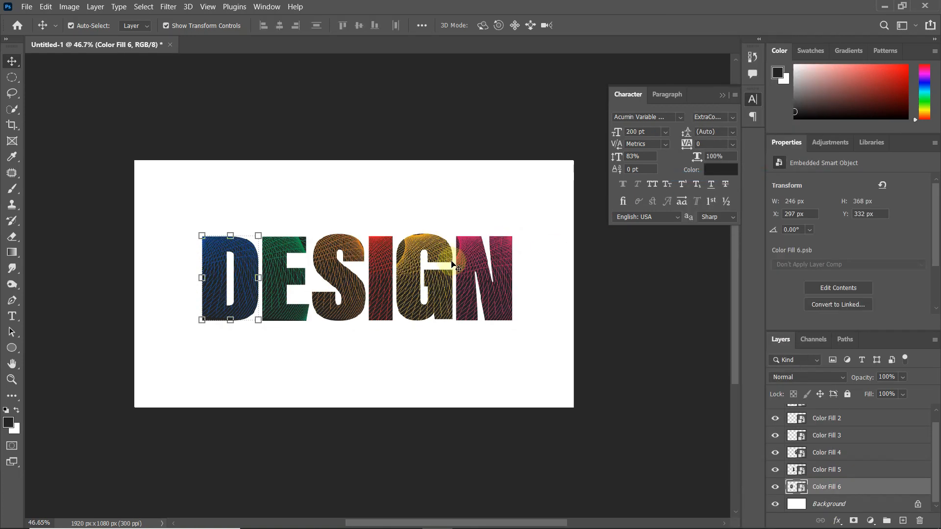
Step: Add a layer mask to the letter D smart object and set the Gradient tool to the Foreground to Transparent preset
{"action": "scroll", "coordinate": [469, 373], "scroll_direction": "up", "scroll_amount": 1}
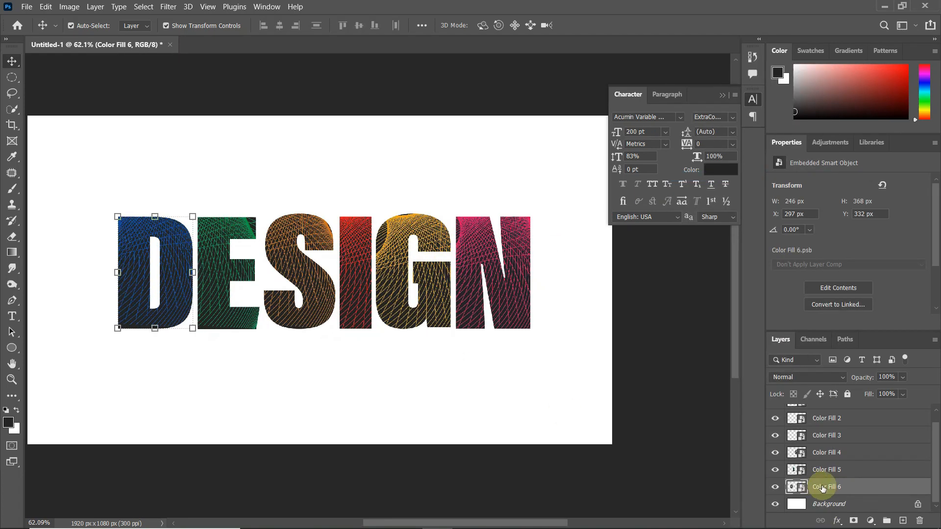
{"action": "left_click", "coordinate": [855, 520]}
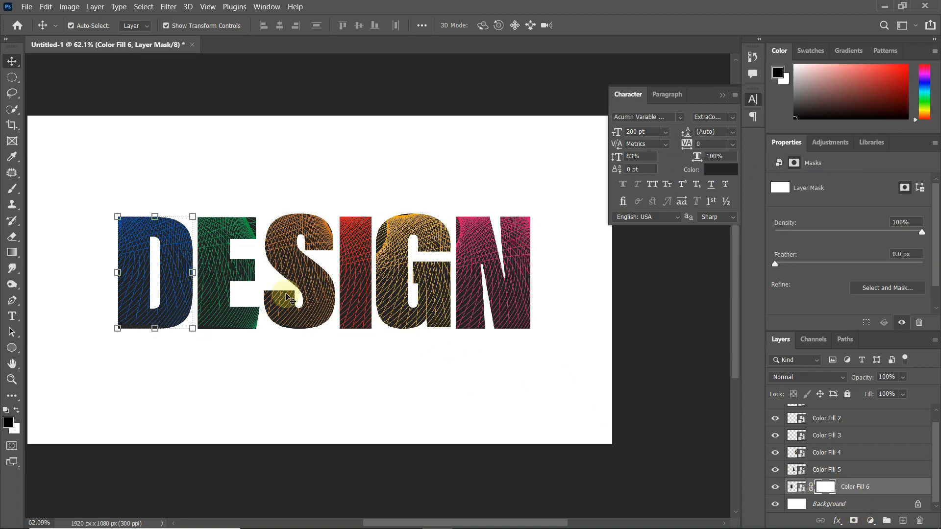
{"action": "left_click", "coordinate": [12, 253]}
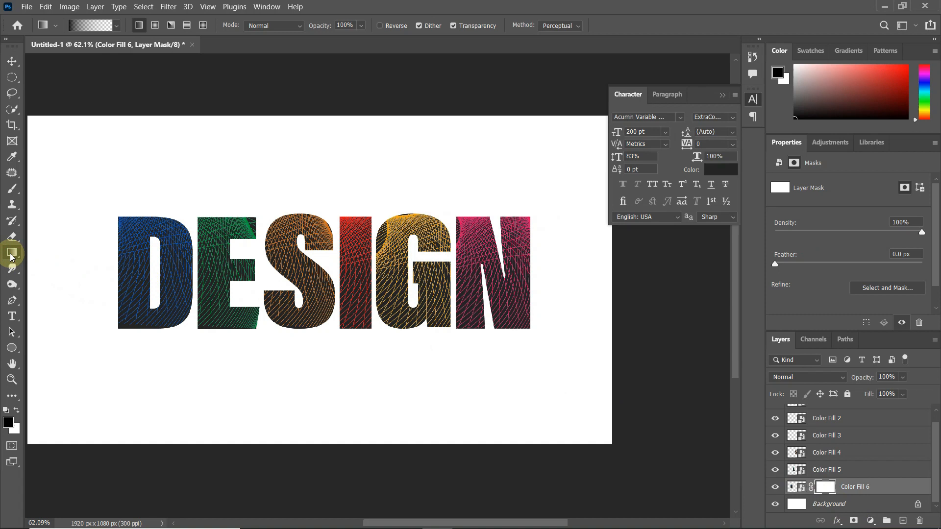
{"action": "left_click", "coordinate": [99, 33]}
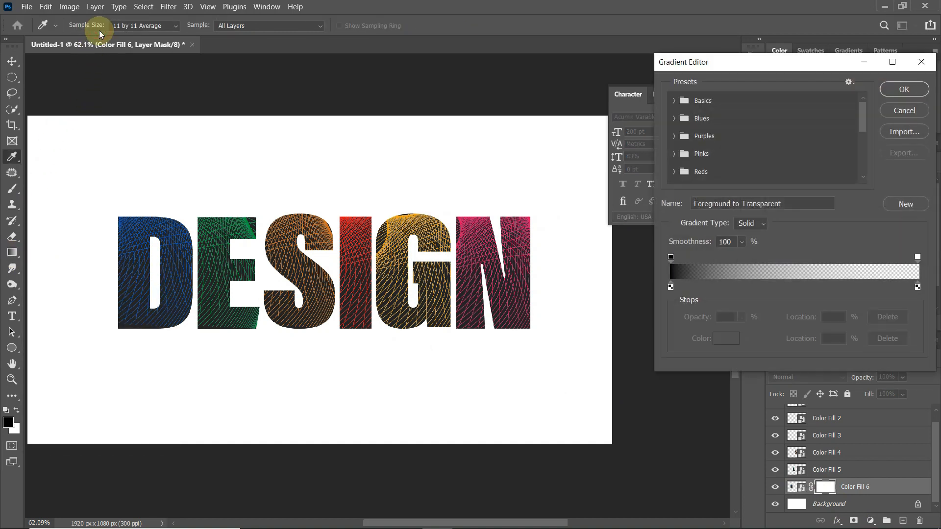
{"action": "left_click", "coordinate": [674, 101]}
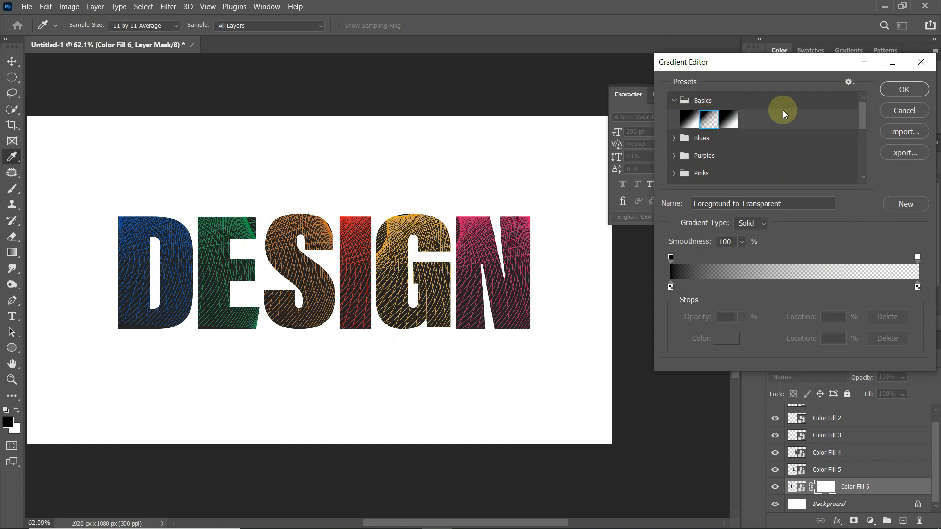
{"action": "left_click", "coordinate": [906, 95]}
Step: Draw two black-to-transparent gradients on the letter D's mask, inward from its left edge, to fade out that side
{"action": "scroll", "coordinate": [107, 255], "scroll_direction": "up", "scroll_amount": 3}
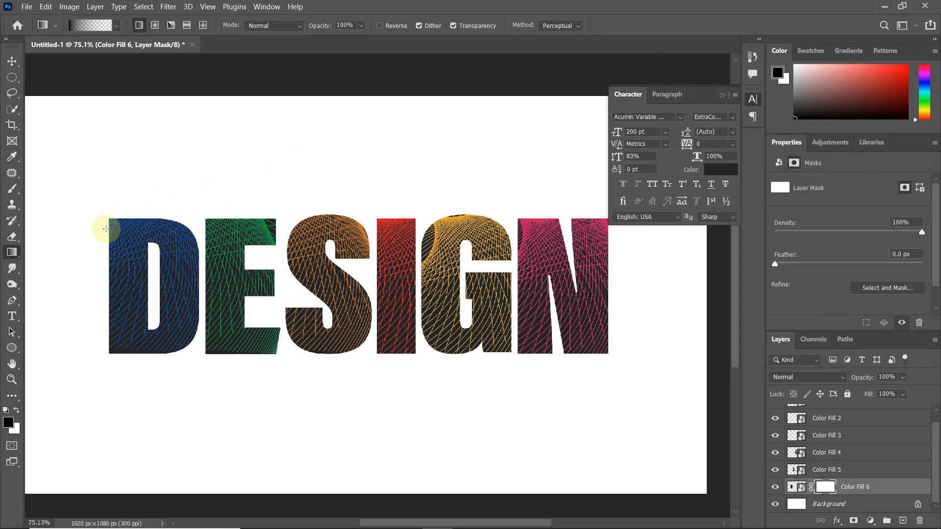
{"action": "scroll", "coordinate": [107, 256], "scroll_direction": "up", "scroll_amount": 2}
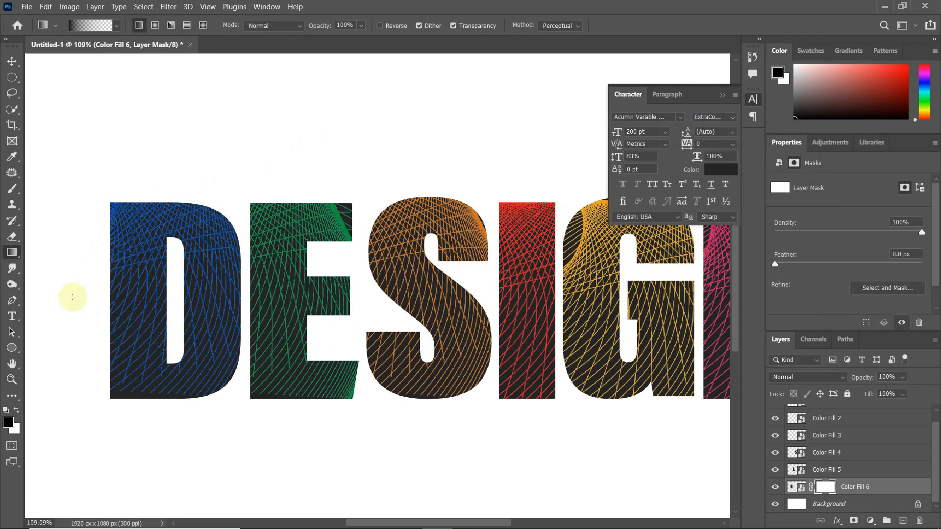
{"action": "left_click_drag", "start_coordinate": [113, 296], "coordinate": [159, 301]}
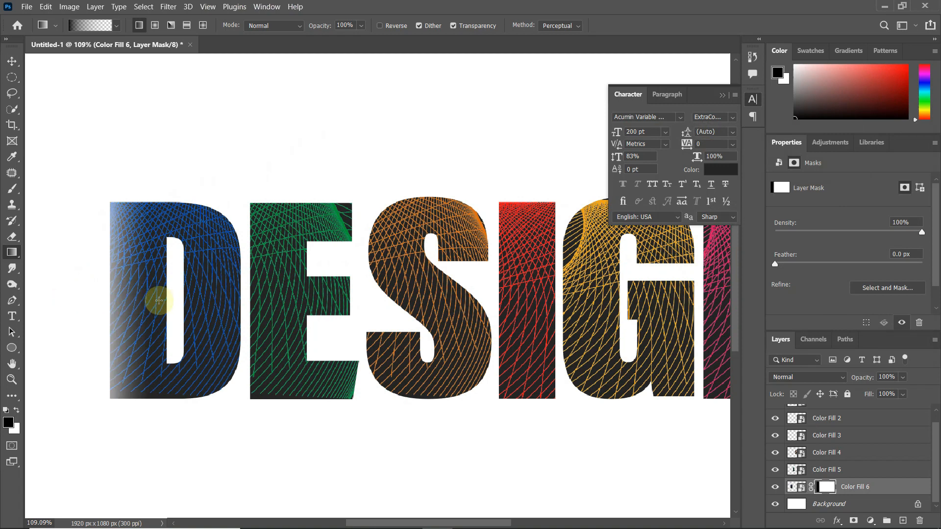
{"action": "left_click_drag", "start_coordinate": [77, 300], "coordinate": [211, 300]}
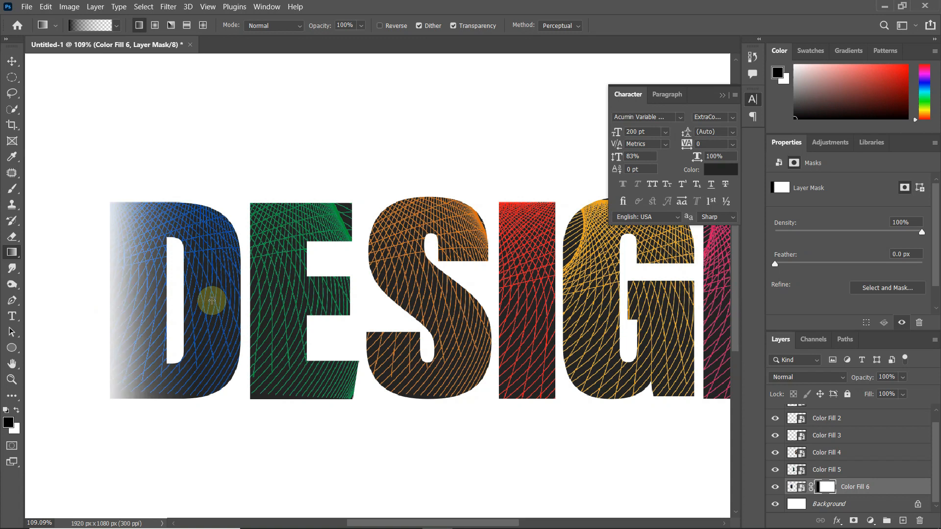
{"action": "scroll", "coordinate": [212, 300], "scroll_direction": "down", "scroll_amount": 2}
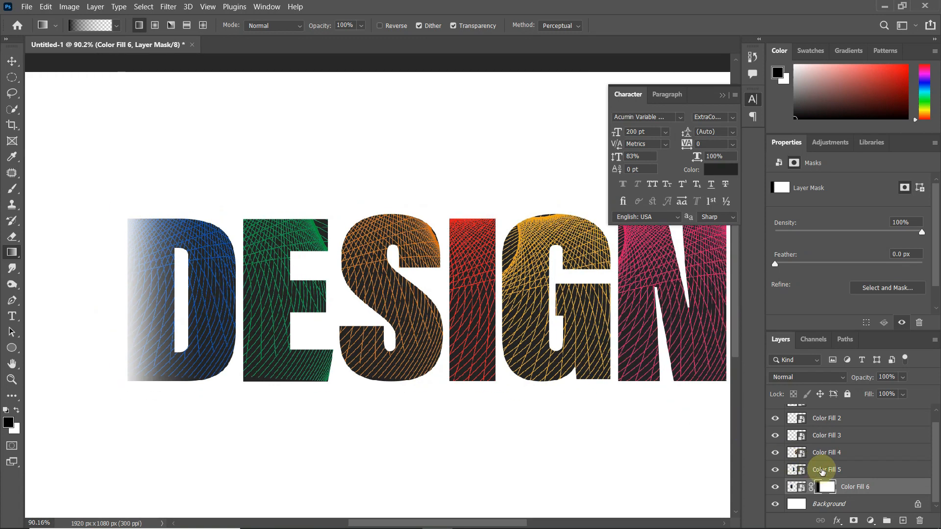
Step: Add layer masks to the letter E and letter S smart objects and fade their left sides with horizontal black-to-transparent gradients
{"action": "left_click", "coordinate": [822, 469]}
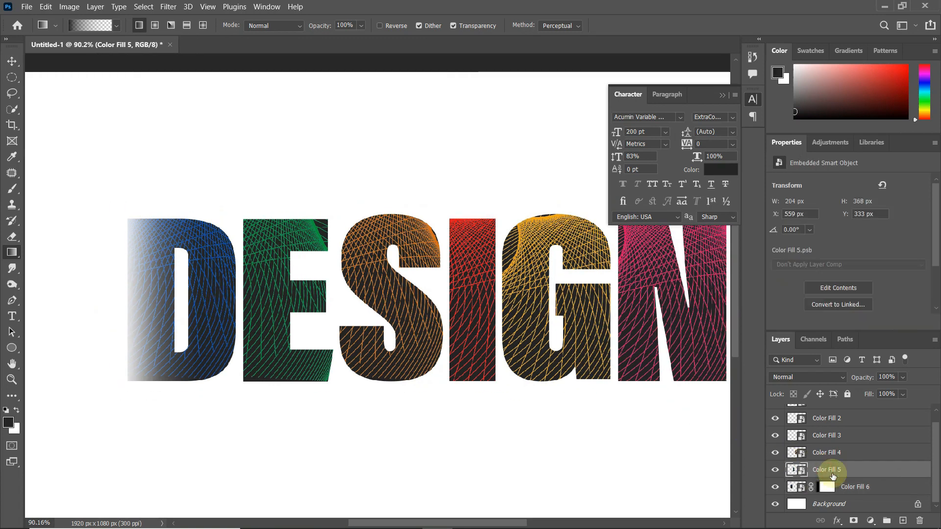
{"action": "left_click", "coordinate": [854, 521]}
{"action": "left_click_drag", "start_coordinate": [213, 293], "coordinate": [323, 293]}
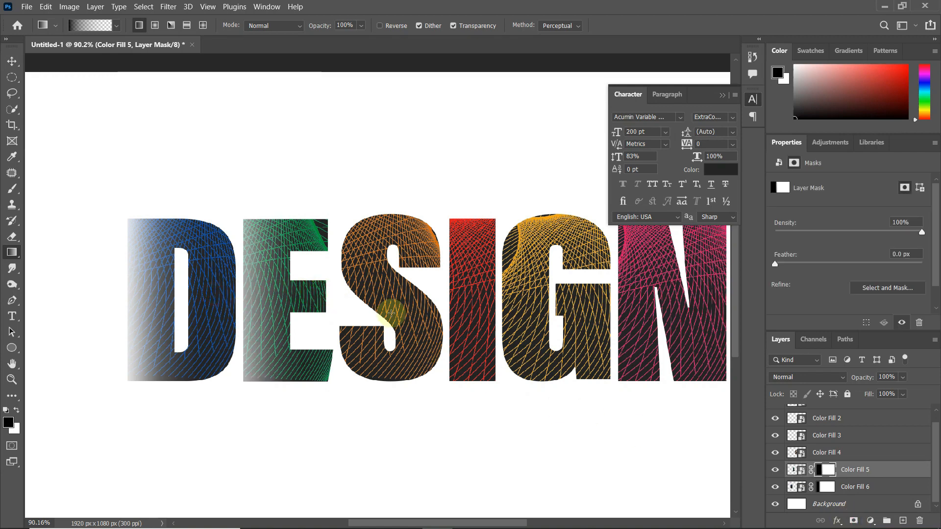
{"action": "left_click", "coordinate": [826, 451]}
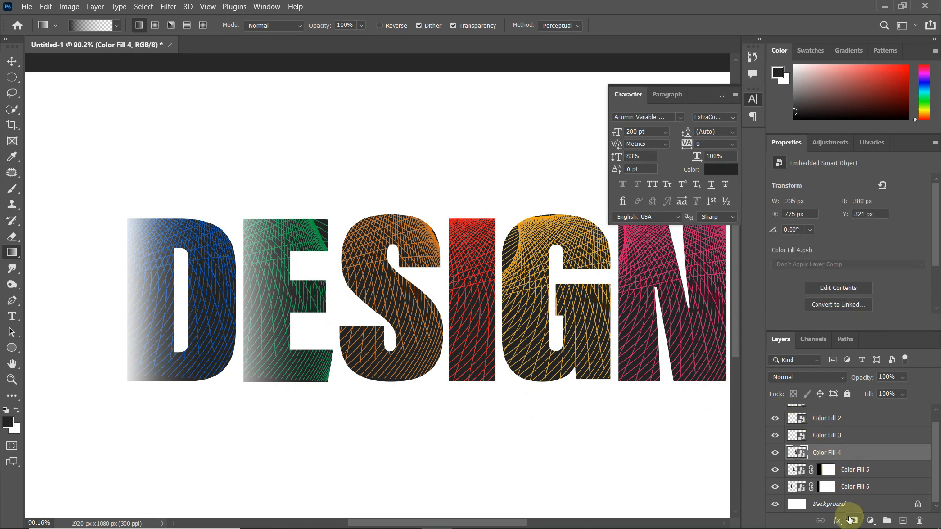
{"action": "left_click_drag", "start_coordinate": [305, 297], "coordinate": [423, 299]}
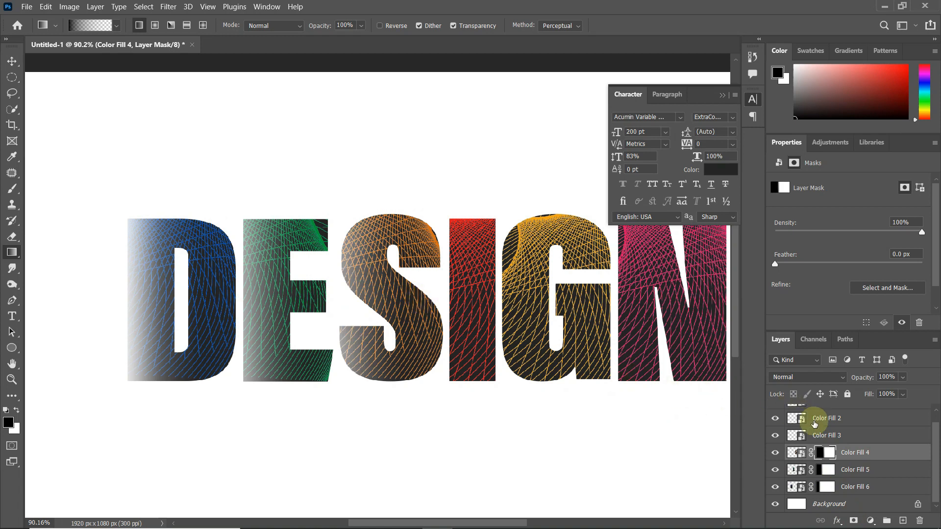
Step: Add a layer mask to the letter I smart object and fade its left side with black-to-transparent gradients drawn inward
{"action": "left_click", "coordinate": [827, 435]}
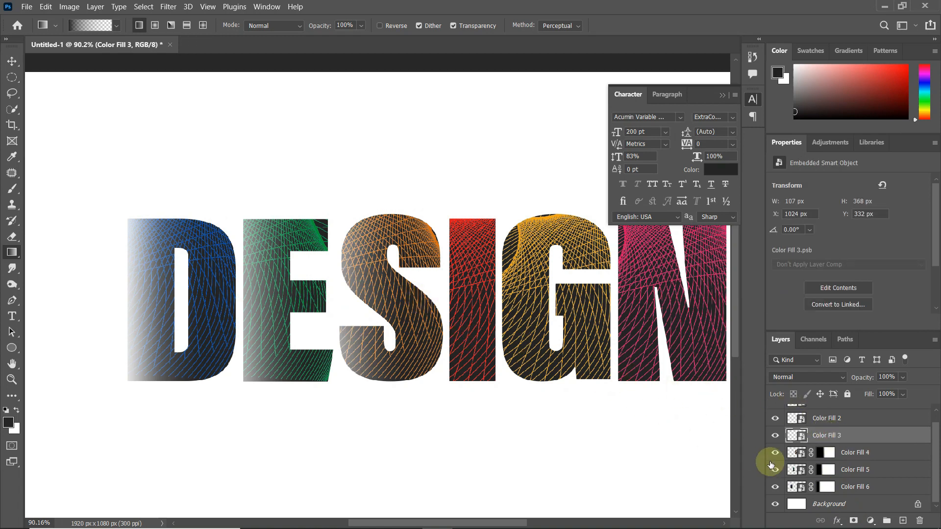
{"action": "left_click", "coordinate": [853, 520]}
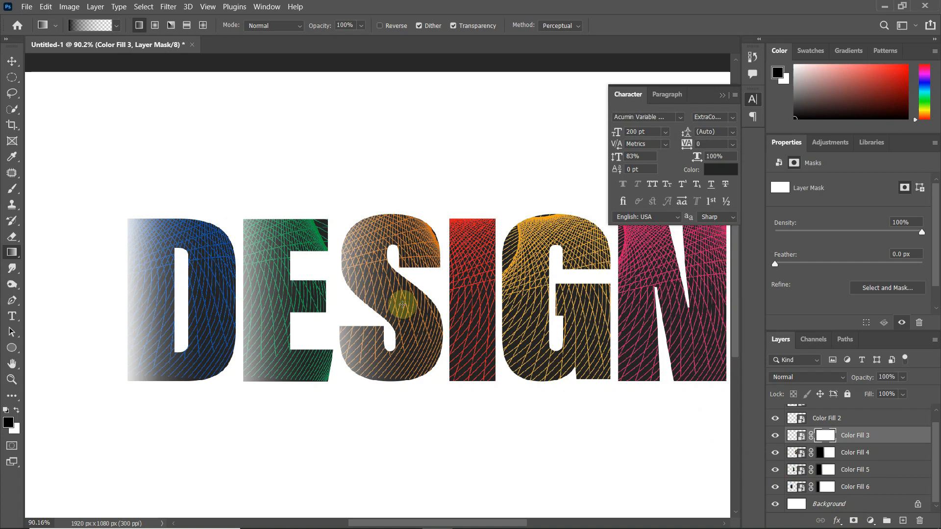
{"action": "left_click_drag", "start_coordinate": [361, 303], "coordinate": [393, 308]}
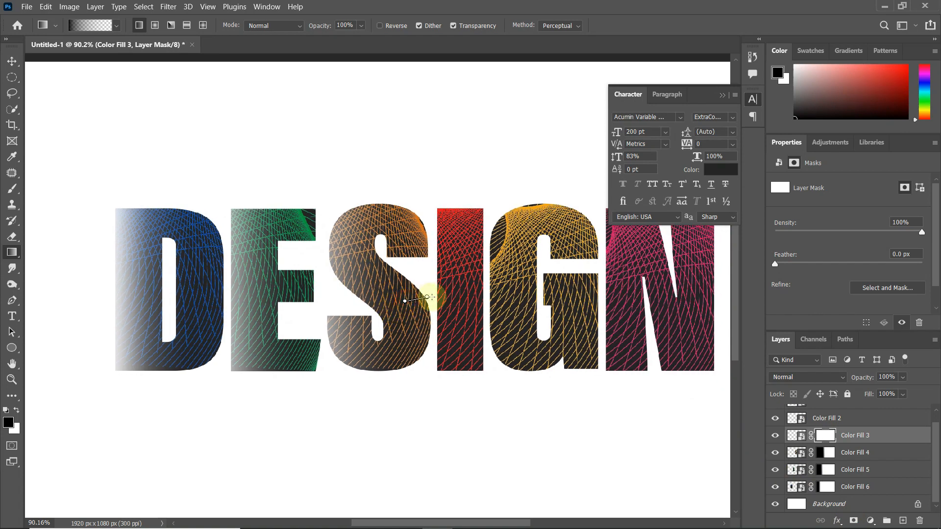
{"action": "left_click_drag", "start_coordinate": [459, 296], "coordinate": [465, 287]}
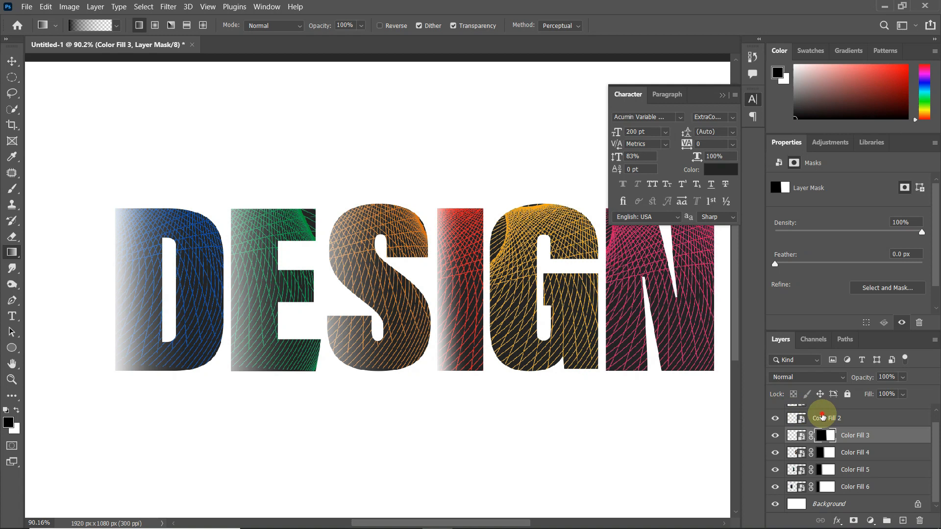
Step: Add layer masks to the letter G and letter N smart objects and fade their left sides with black-to-transparent gradients
{"action": "left_click", "coordinate": [820, 416]}
{"action": "left_click", "coordinate": [853, 520]}
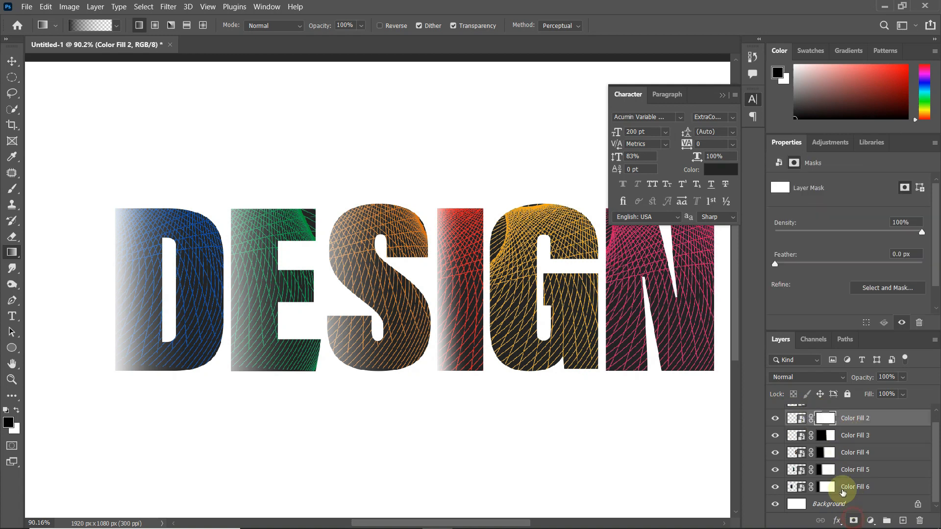
{"action": "left_click_drag", "start_coordinate": [506, 282], "coordinate": [536, 280]}
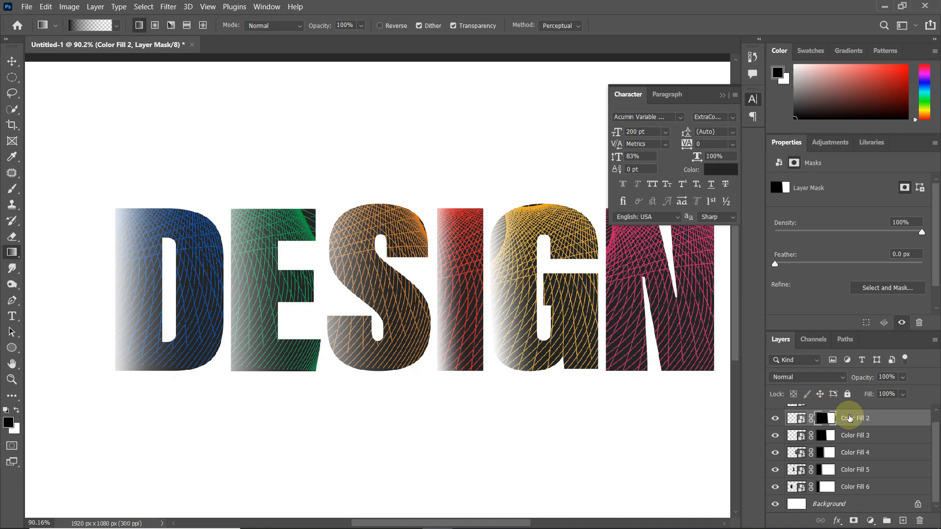
{"action": "scroll", "coordinate": [839, 414], "scroll_direction": "up", "scroll_amount": 1}
{"action": "left_click", "coordinate": [829, 412]}
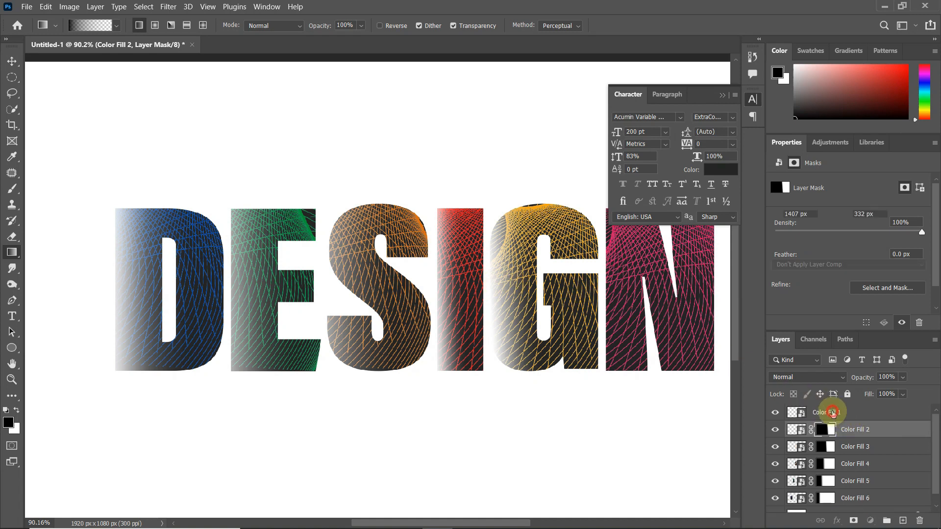
{"action": "left_click", "coordinate": [853, 520]}
{"action": "scroll", "coordinate": [630, 315], "scroll_direction": "down", "scroll_amount": 2}
{"action": "left_click_drag", "start_coordinate": [563, 319], "coordinate": [629, 299]}
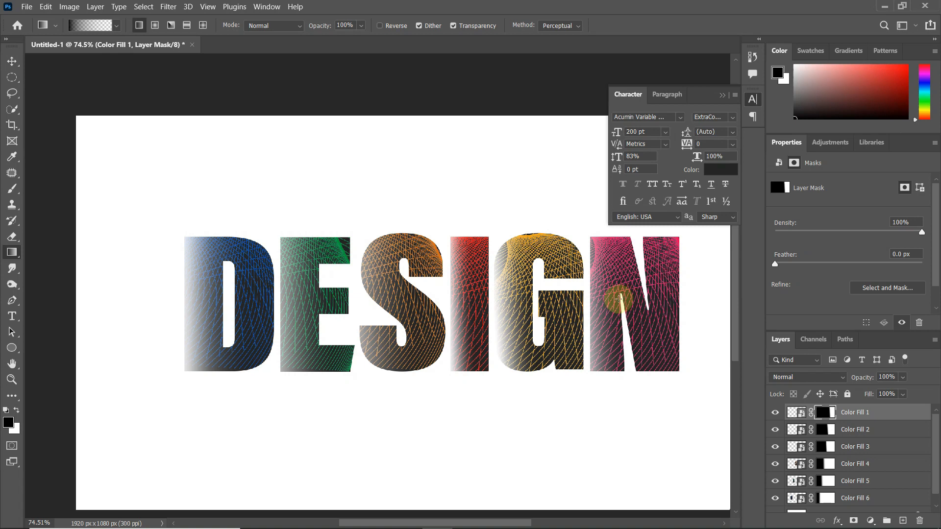
Step: Add a gradient fill layer directly above the Background, with the Radial style and Reverse turned on
{"action": "scroll", "coordinate": [603, 301], "scroll_direction": "down", "scroll_amount": 1}
{"action": "scroll", "coordinate": [528, 290], "scroll_direction": "down", "scroll_amount": 1}
{"action": "left_click_drag", "start_coordinate": [528, 291], "coordinate": [500, 284]}
{"action": "scroll", "coordinate": [846, 447], "scroll_direction": "down", "scroll_amount": 1}
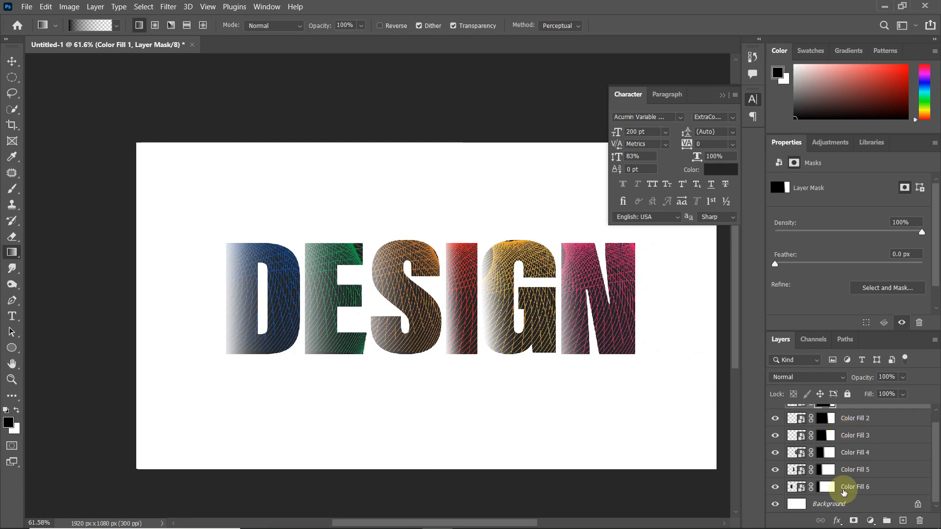
{"action": "left_click", "coordinate": [834, 505]}
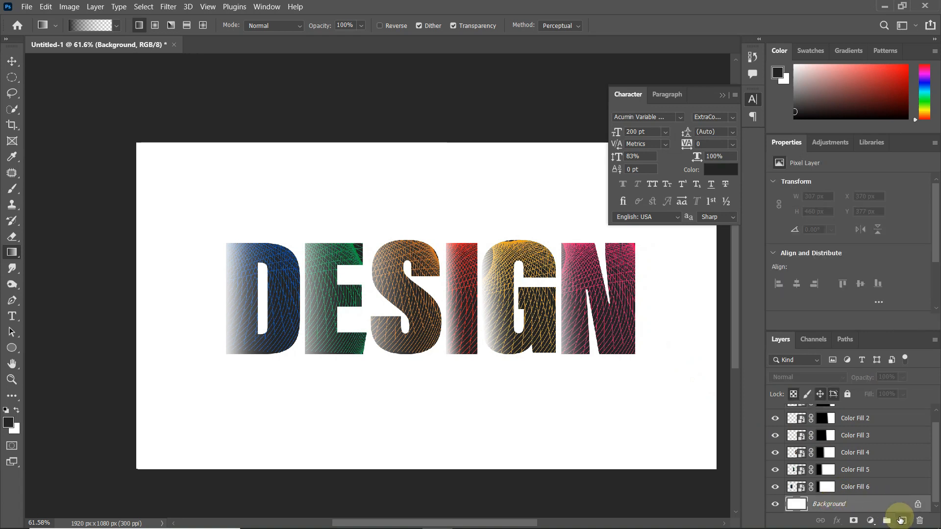
{"action": "left_click", "coordinate": [901, 520]}
{"action": "scroll", "coordinate": [882, 508], "scroll_direction": "down", "scroll_amount": 1}
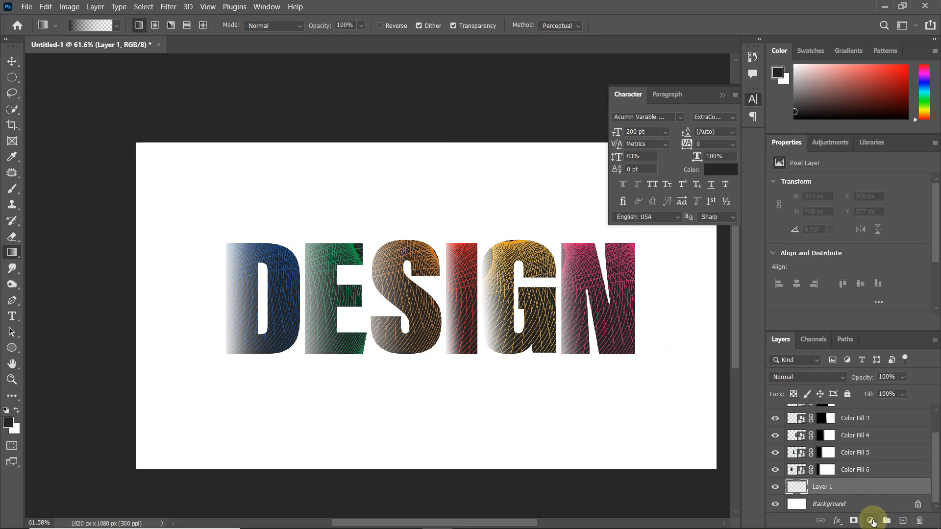
{"action": "left_click", "coordinate": [871, 521]}
{"action": "left_click", "coordinate": [872, 316]}
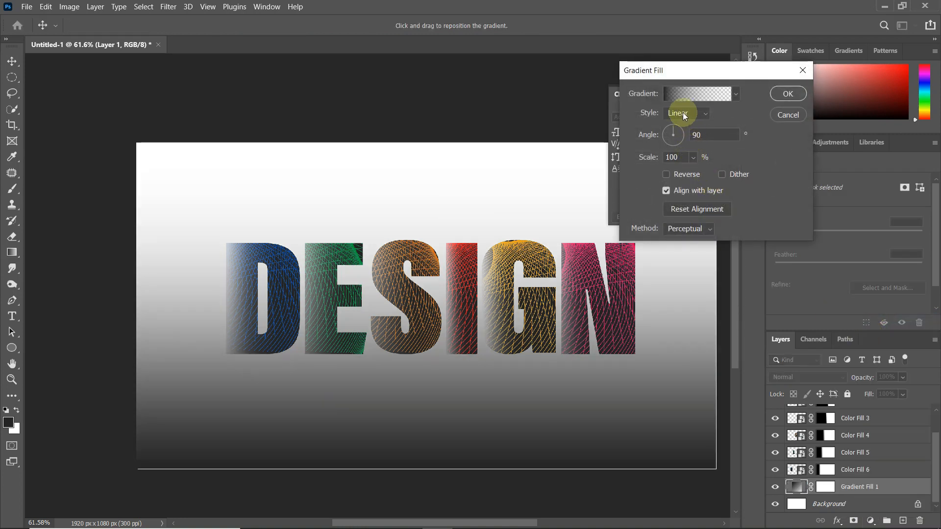
{"action": "left_click", "coordinate": [685, 114]}
{"action": "left_click", "coordinate": [681, 136]}
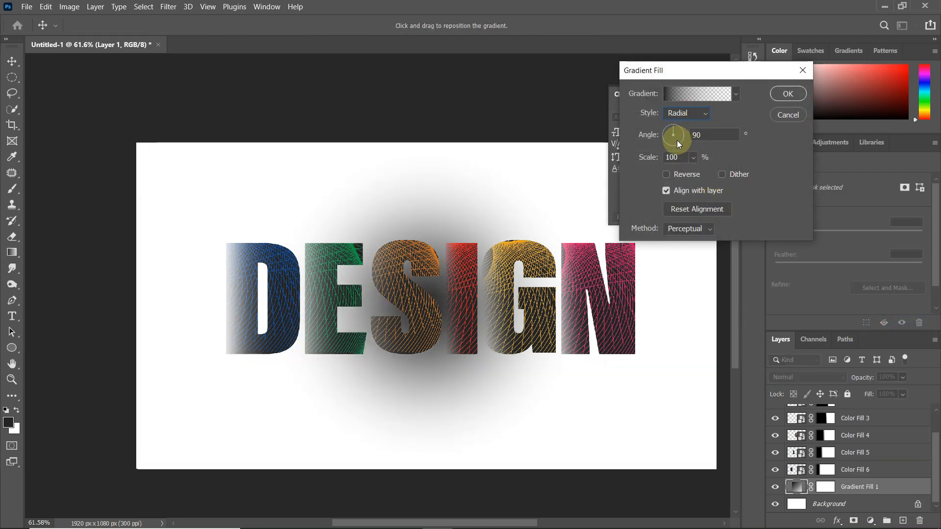
{"action": "left_click", "coordinate": [667, 175]}
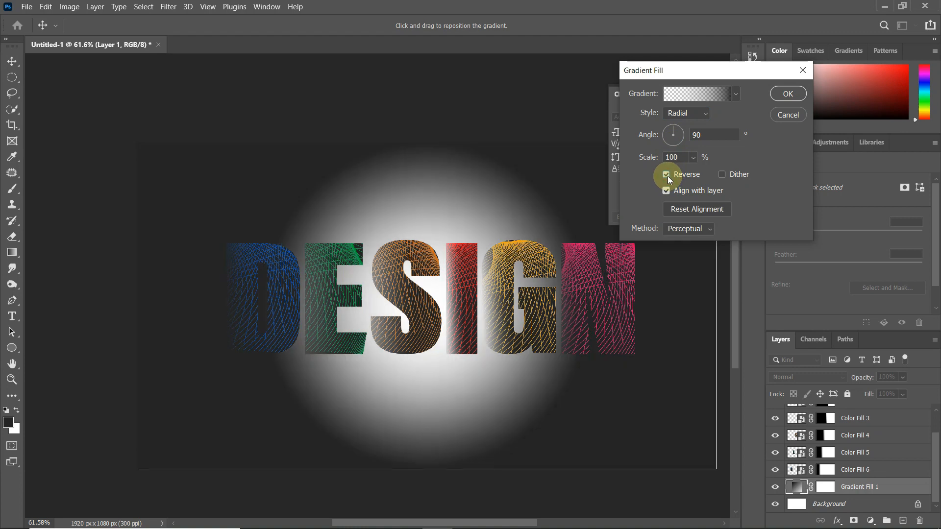
Step: Change the starting color stop of the background gradient to a darker, near-black gray
{"action": "left_click", "coordinate": [699, 95]}
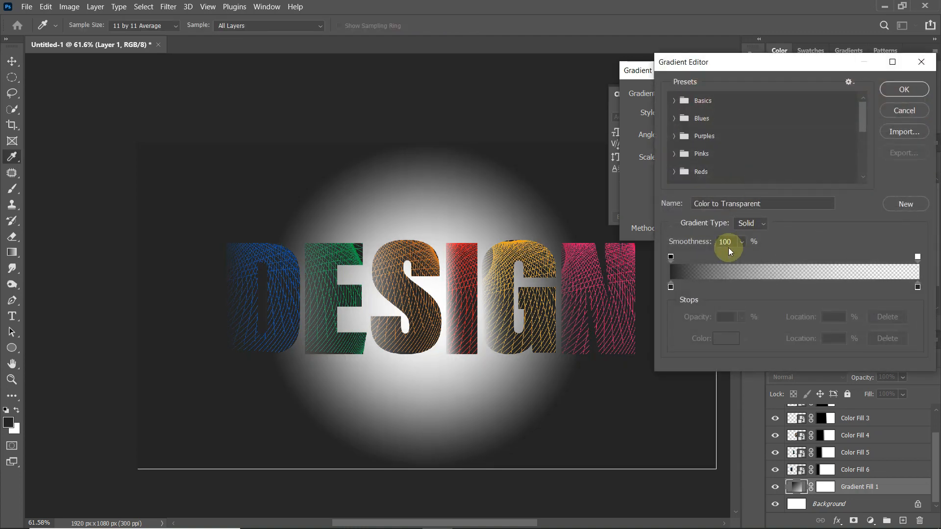
{"action": "left_click", "coordinate": [671, 287]}
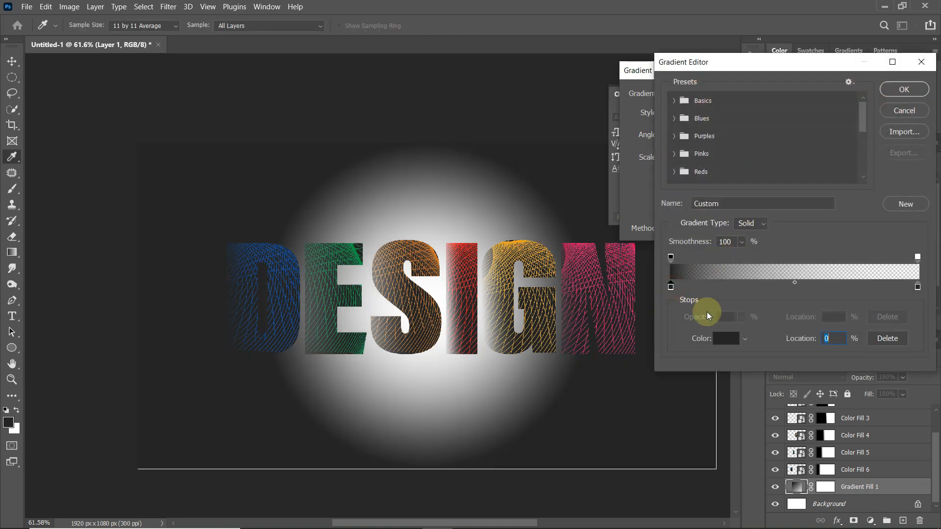
{"action": "left_click", "coordinate": [726, 339]}
{"action": "left_click_drag", "start_coordinate": [610, 228], "coordinate": [585, 244]}
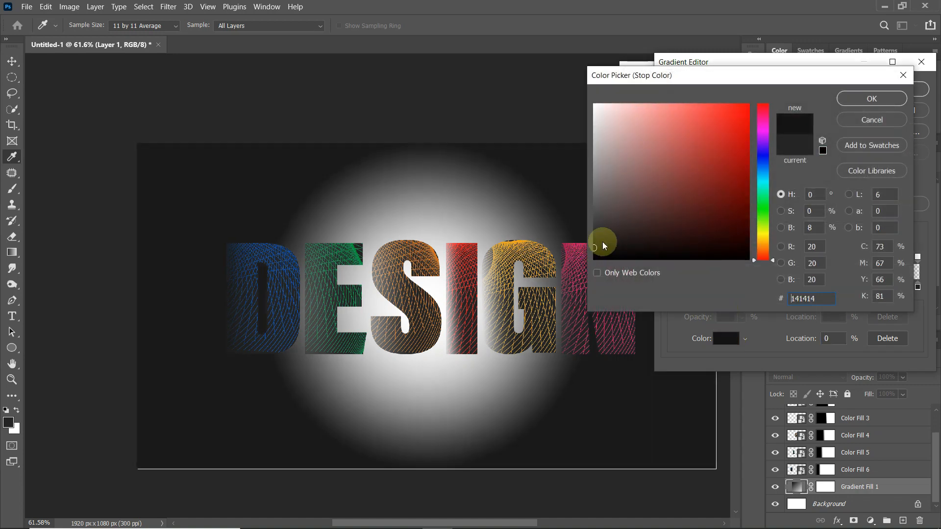
{"action": "left_click", "coordinate": [843, 98]}
Step: Raise the opacity of the background gradient's end stop and set the end color stop to near-black 030303
{"action": "left_click", "coordinate": [917, 257]}
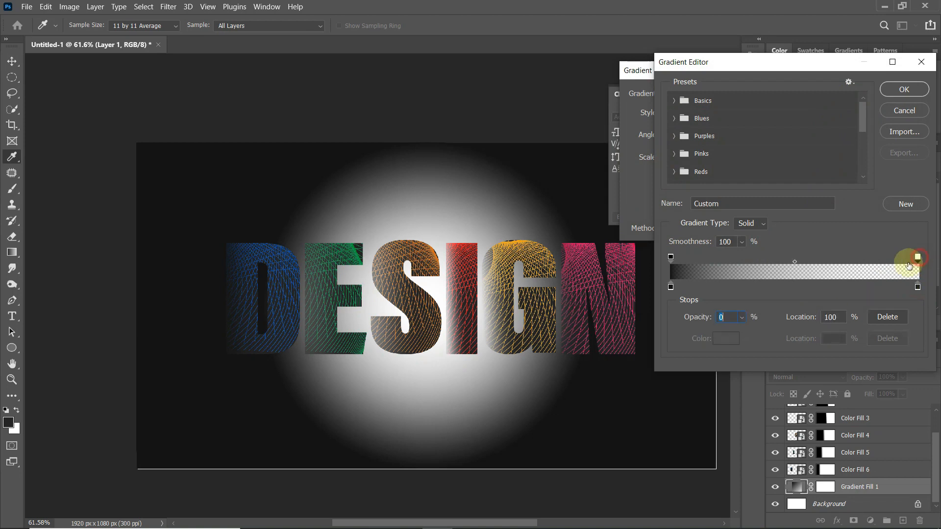
{"action": "left_click_drag", "start_coordinate": [743, 320], "coordinate": [778, 334]}
{"action": "left_click", "coordinate": [918, 288]}
{"action": "left_click", "coordinate": [734, 339]}
{"action": "mouse_move", "coordinate": [606, 247]}
{"action": "left_mouse_down"}
{"action": "mouse_move", "coordinate": [585, 249]}
{"action": "mouse_move", "coordinate": [591, 261]}
{"action": "mouse_move", "coordinate": [602, 230]}
{"action": "mouse_move", "coordinate": [620, 241]}
{"action": "mouse_move", "coordinate": [594, 256]}
{"action": "left_mouse_up"}
{"action": "left_click", "coordinate": [864, 103]}
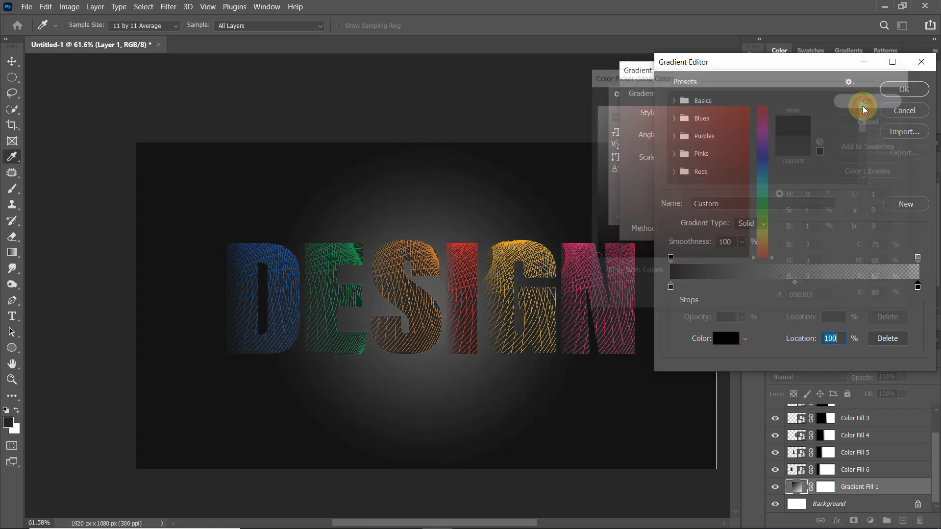
{"action": "left_click", "coordinate": [904, 89]}
Step: Scale the radial gradient fill to 791%, turn off Reverse, and apply it
{"action": "left_click", "coordinate": [693, 157]}
{"action": "left_click_drag", "start_coordinate": [692, 172], "coordinate": [724, 174]}
{"action": "left_click", "coordinate": [688, 174]}
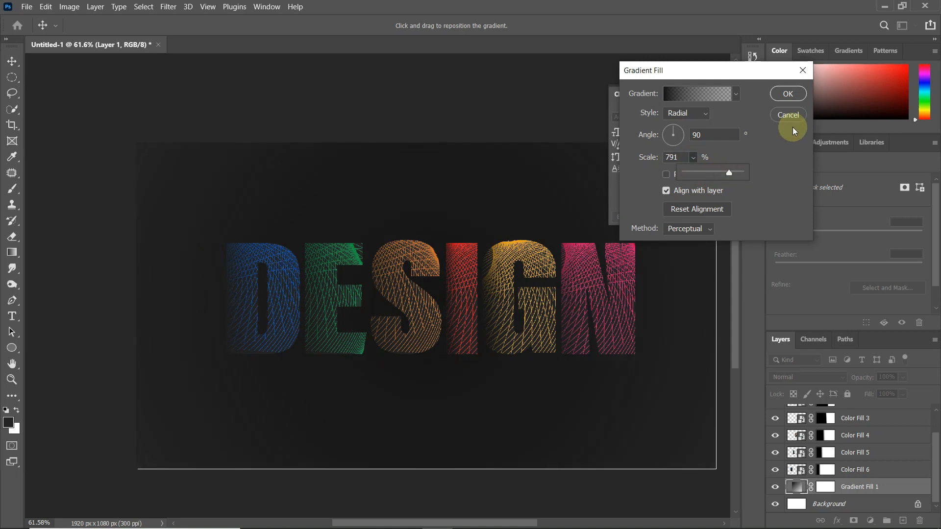
{"action": "left_click", "coordinate": [787, 94]}
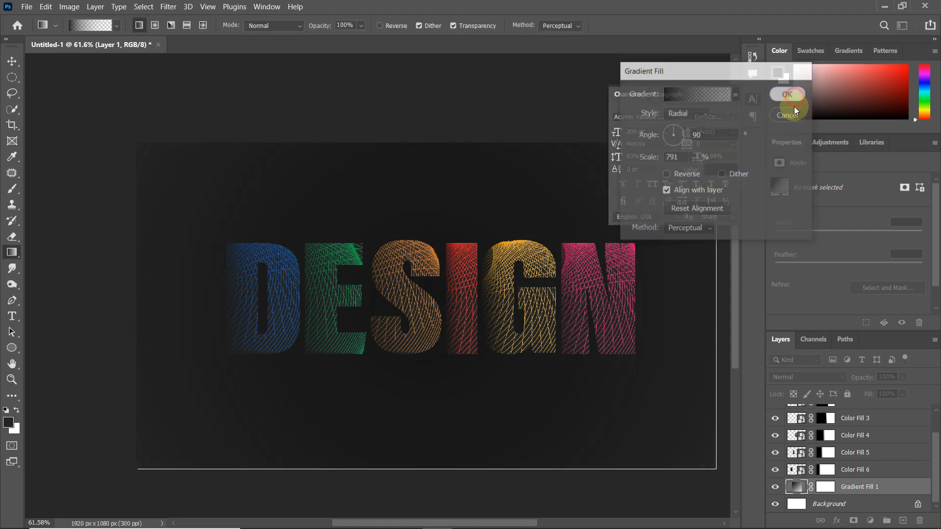
Step: Reopen the gradient of Gradient Fill 1 for editing and set the end opacity stop to 100%
{"action": "double_click", "coordinate": [800, 487]}
{"action": "left_click", "coordinate": [704, 96]}
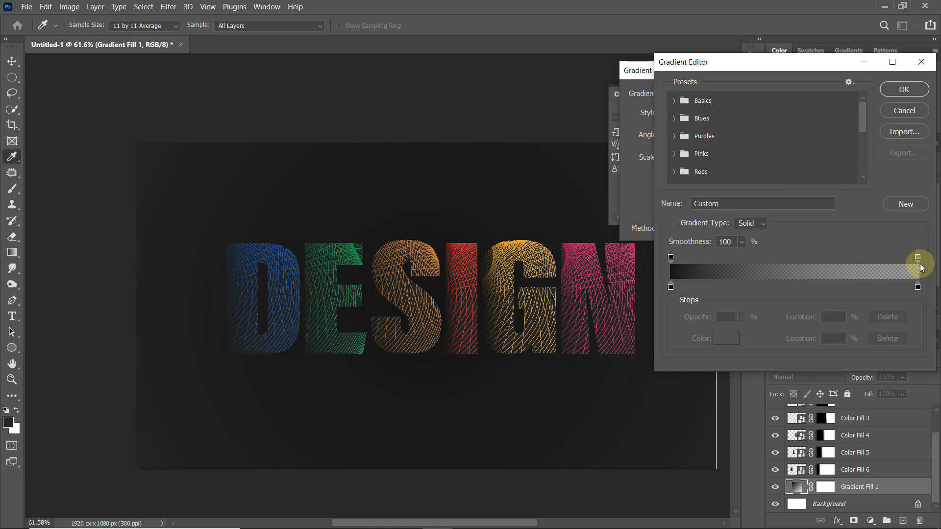
{"action": "left_click", "coordinate": [742, 318]}
{"action": "left_click_drag", "start_coordinate": [749, 333], "coordinate": [780, 333]}
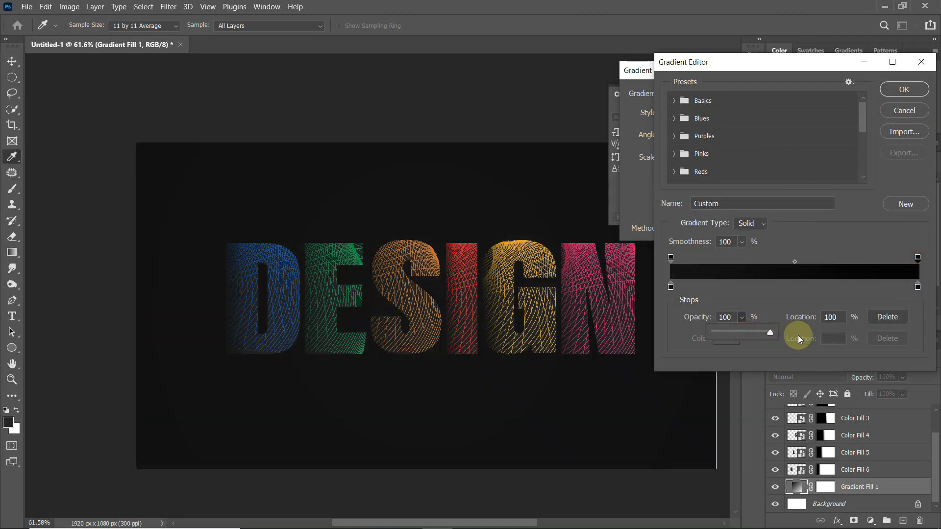
Step: Set the gradient's starting color stop to 010101 and apply the changes to the gradient fill layer
{"action": "left_click", "coordinate": [671, 287]}
{"action": "left_click", "coordinate": [725, 338]}
{"action": "left_click_drag", "start_coordinate": [689, 225], "coordinate": [582, 267]}
{"action": "left_click", "coordinate": [872, 99]}
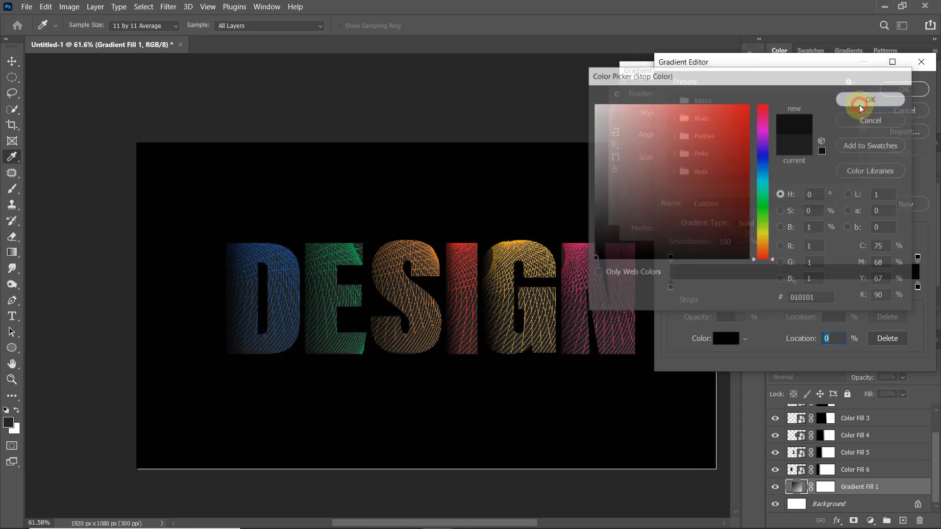
{"action": "left_click", "coordinate": [896, 93]}
{"action": "left_click", "coordinate": [788, 96]}
Step: Move the individual letters of DESIGN closer together with the Move tool to tighten the spacing across the word
{"action": "scroll", "coordinate": [602, 235], "scroll_direction": "up", "scroll_amount": 3}
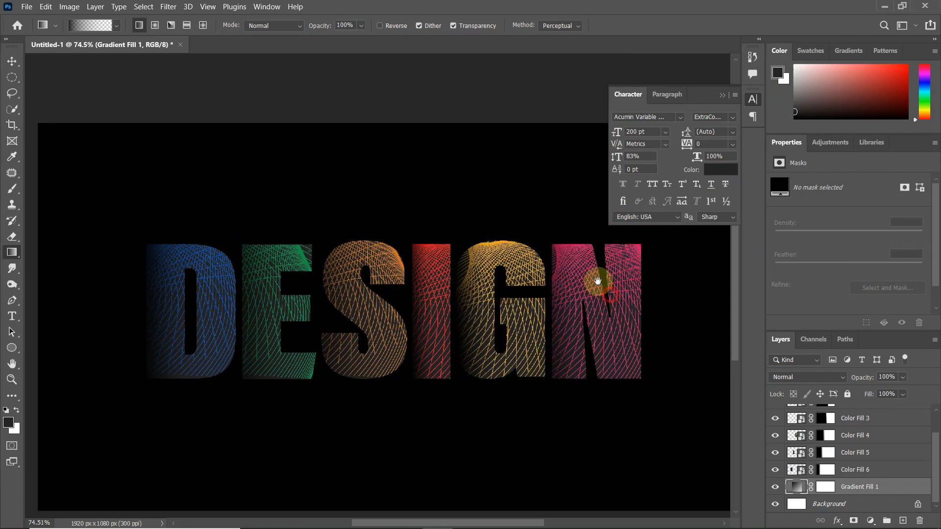
{"action": "scroll", "coordinate": [561, 260], "scroll_direction": "down", "scroll_amount": 3}
{"action": "left_click", "coordinate": [11, 65]}
{"action": "left_click", "coordinate": [266, 265]}
{"action": "scroll", "coordinate": [267, 265], "scroll_direction": "up", "scroll_amount": 1}
{"action": "left_click_drag", "start_coordinate": [264, 251], "coordinate": [270, 248]}
{"action": "left_click_drag", "start_coordinate": [396, 286], "coordinate": [387, 288]}
{"action": "left_click_drag", "start_coordinate": [456, 287], "coordinate": [441, 290]}
{"action": "left_click_drag", "start_coordinate": [510, 286], "coordinate": [488, 286]}
{"action": "left_click_drag", "start_coordinate": [590, 294], "coordinate": [564, 294]}
{"action": "scroll", "coordinate": [450, 316], "scroll_direction": "down", "scroll_amount": 1}
{"action": "left_click_drag", "start_coordinate": [423, 353], "coordinate": [419, 344]}
{"action": "scroll", "coordinate": [512, 342], "scroll_direction": "down", "scroll_amount": 1}
{"action": "left_click_drag", "start_coordinate": [469, 370], "coordinate": [384, 327]}
{"action": "left_click", "coordinate": [381, 325]}
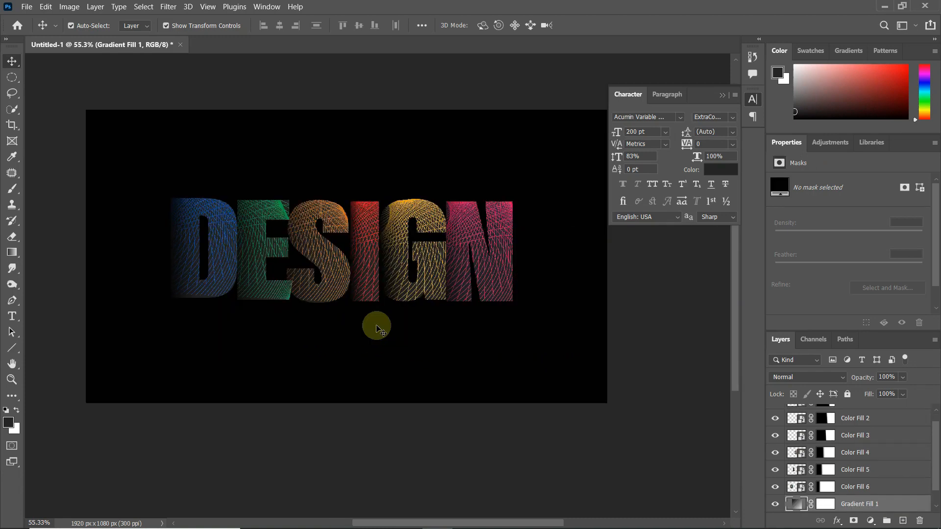
Step: Draw two horizontal lines with a 3 px orange stroke, one above DESIGN and one about 1228 px long below it
{"action": "right_click", "coordinate": [17, 353]}
{"action": "left_click", "coordinate": [70, 394]}
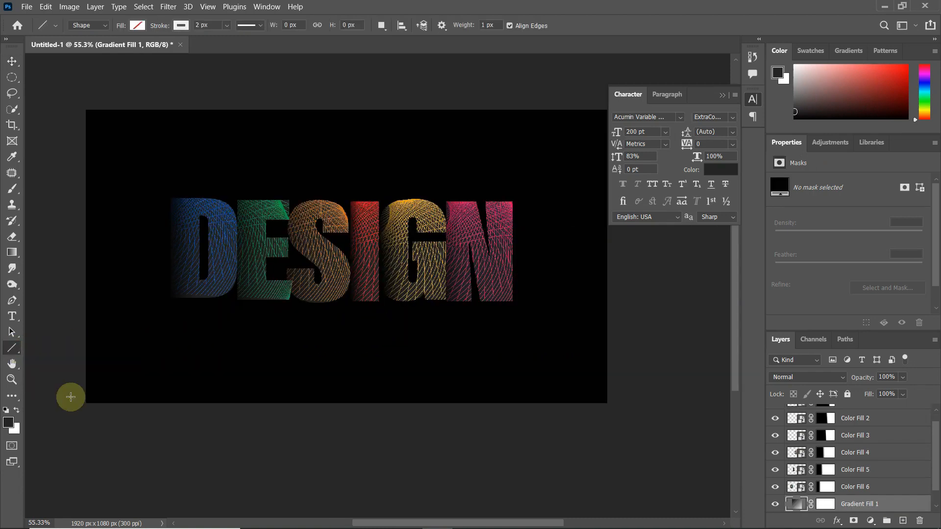
{"action": "left_click", "coordinate": [181, 25]}
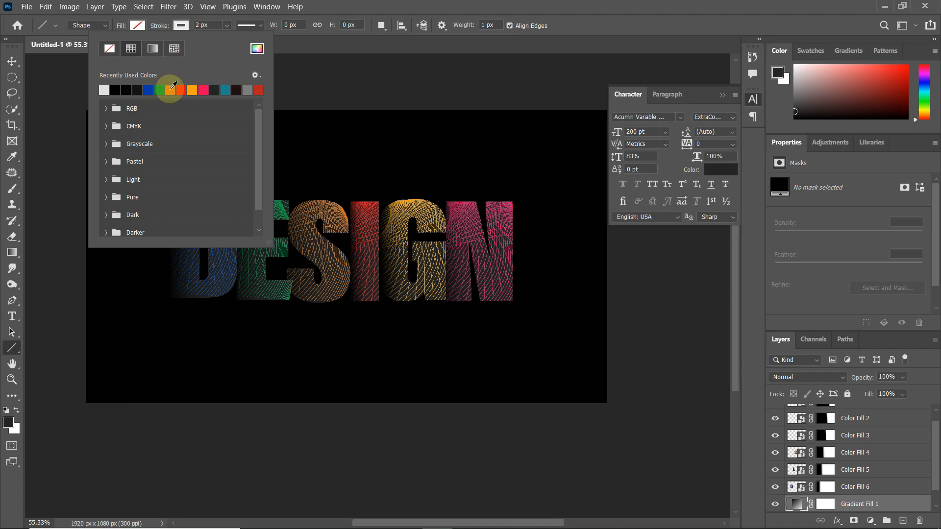
{"action": "left_click", "coordinate": [257, 48]}
{"action": "left_click_drag", "start_coordinate": [728, 144], "coordinate": [735, 114]}
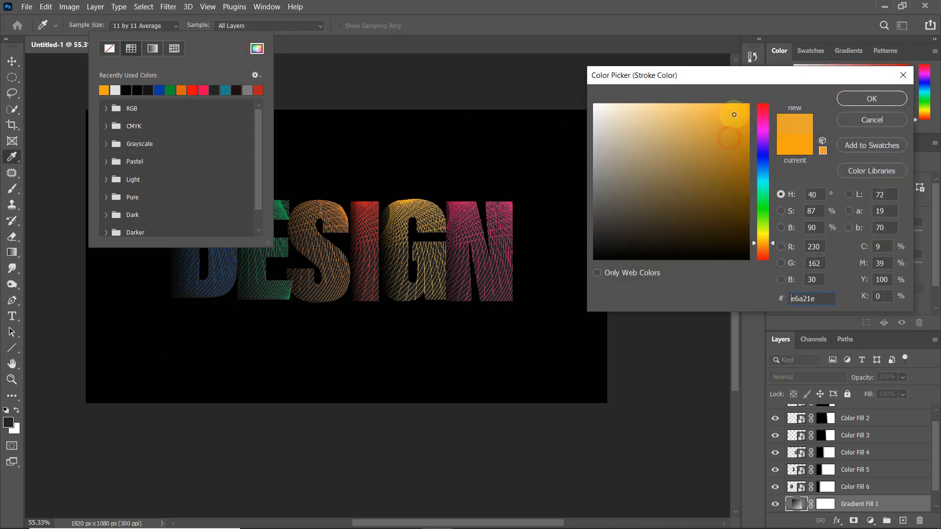
{"action": "left_click", "coordinate": [862, 96]}
{"action": "left_click", "coordinate": [212, 25]}
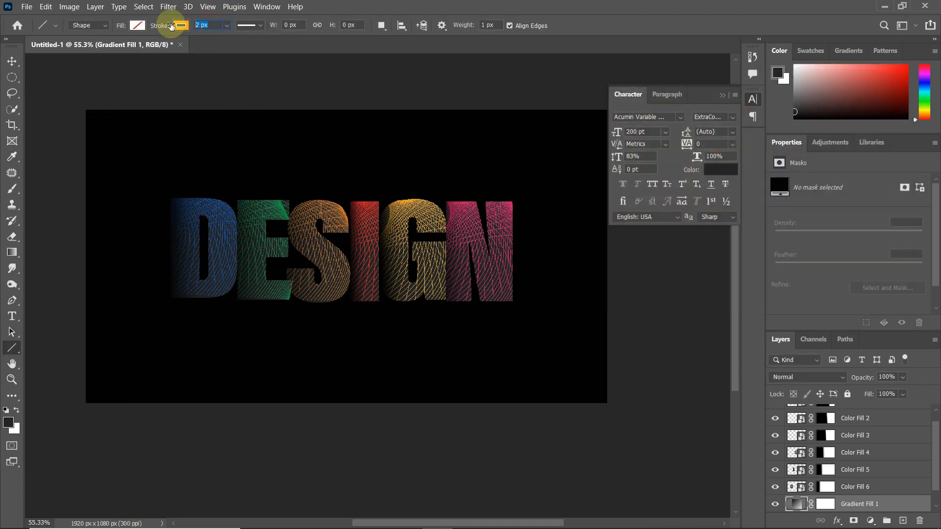
{"action": "left_click_drag", "start_coordinate": [176, 186], "coordinate": [508, 193]}
{"action": "left_click_drag", "start_coordinate": [179, 308], "coordinate": [512, 307]}
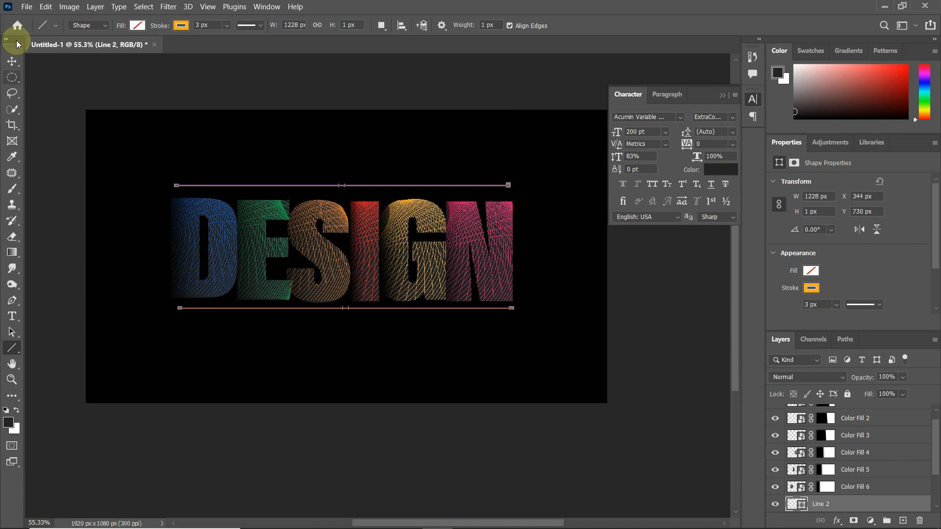
Step: Change the stroke color of the line below DESIGN to green using a recently used color
{"action": "left_click", "coordinate": [13, 61]}
{"action": "left_click", "coordinate": [254, 330]}
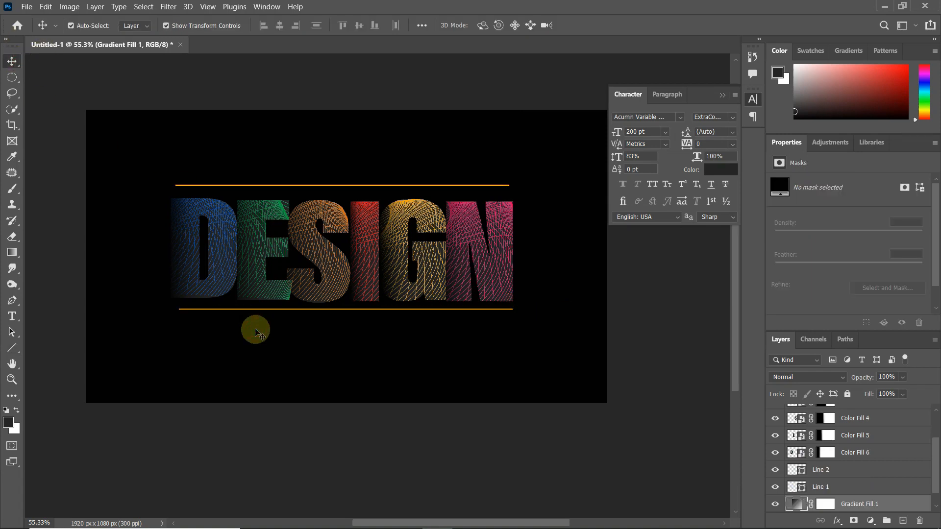
{"action": "scroll", "coordinate": [862, 433], "scroll_direction": "up", "scroll_amount": 3}
{"action": "scroll", "coordinate": [857, 429], "scroll_direction": "down", "scroll_amount": 3}
{"action": "left_click", "coordinate": [837, 481]}
{"action": "left_click", "coordinate": [837, 465]}
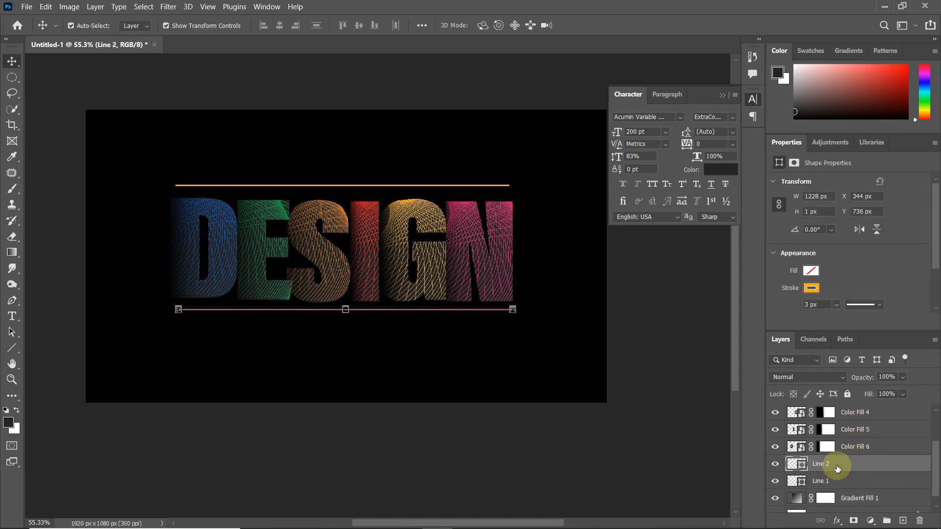
{"action": "left_click", "coordinate": [812, 289]}
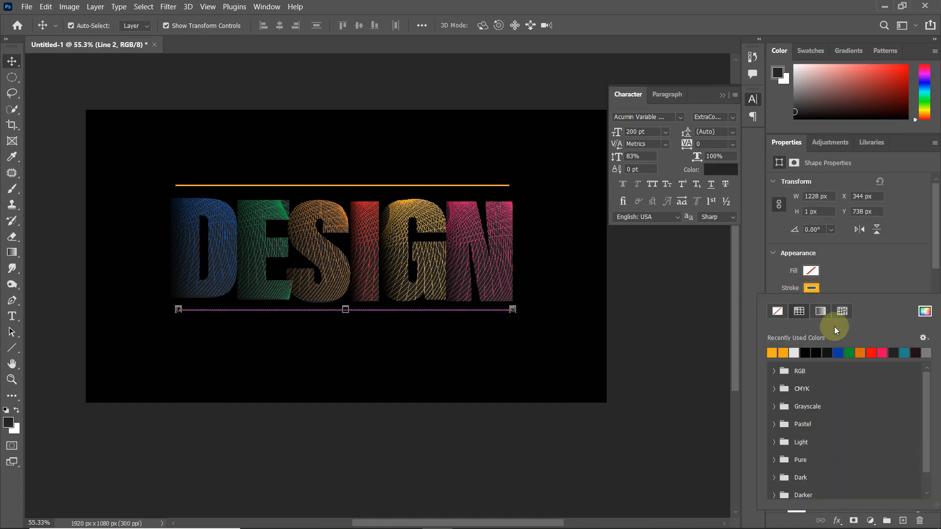
{"action": "left_click", "coordinate": [851, 352]}
{"action": "left_click", "coordinate": [594, 323]}
{"action": "scroll", "coordinate": [510, 237], "scroll_direction": "down", "scroll_amount": 1}
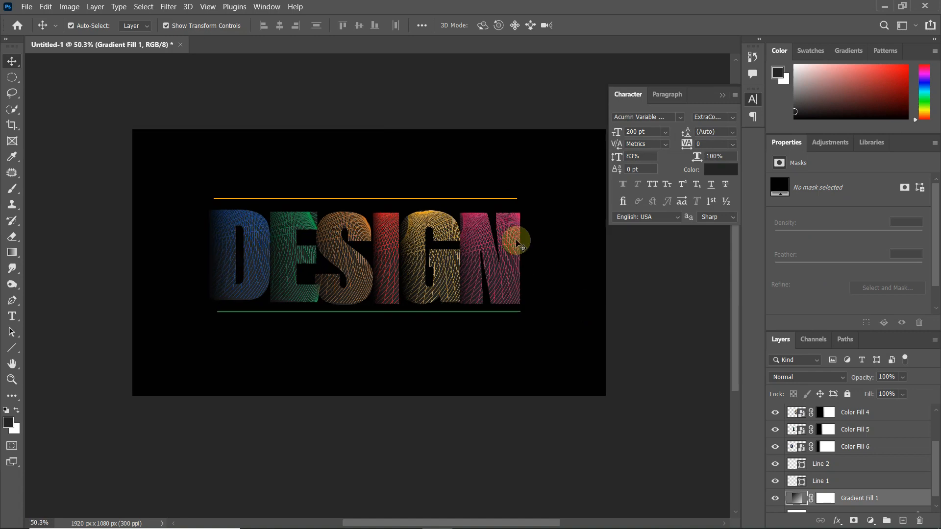
{"action": "left_click", "coordinate": [828, 480]}
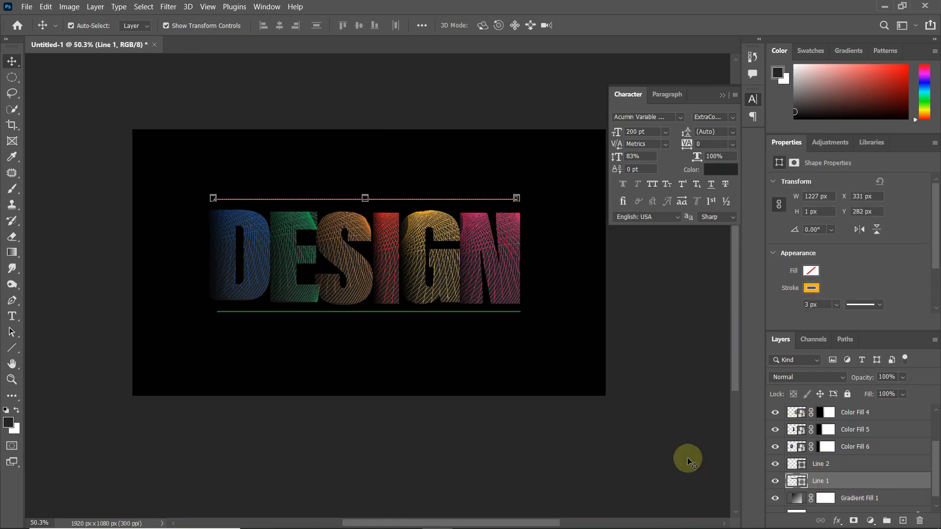
{"action": "scroll", "coordinate": [591, 392], "scroll_direction": "up", "scroll_amount": 1}
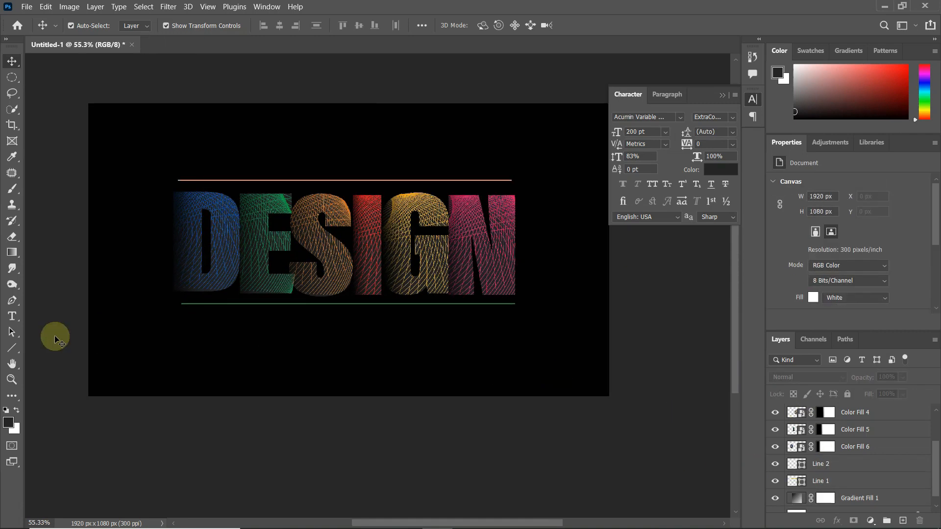
Step: Add the horizontal text TEXT EFFECT at 48 pt below the green line
{"action": "left_click", "coordinate": [12, 316]}
{"action": "left_click", "coordinate": [39, 315]}
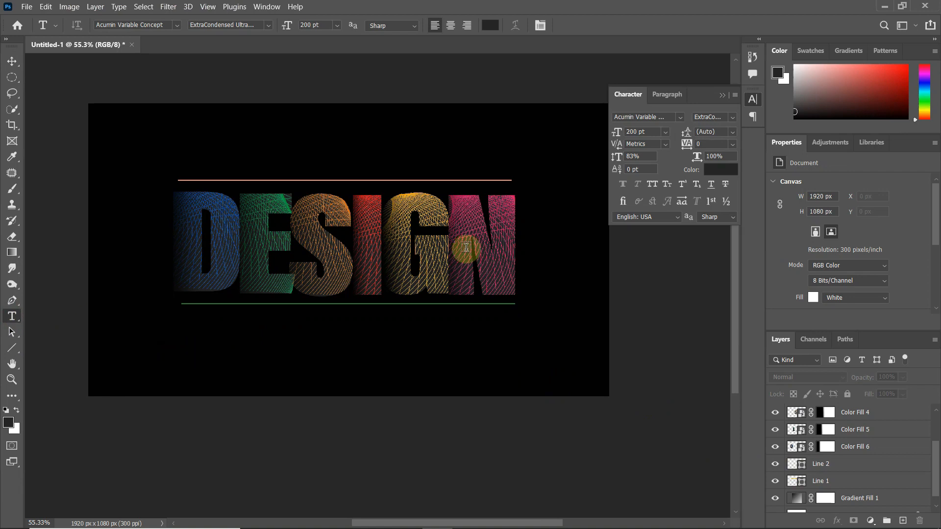
{"action": "left_click", "coordinate": [665, 132]}
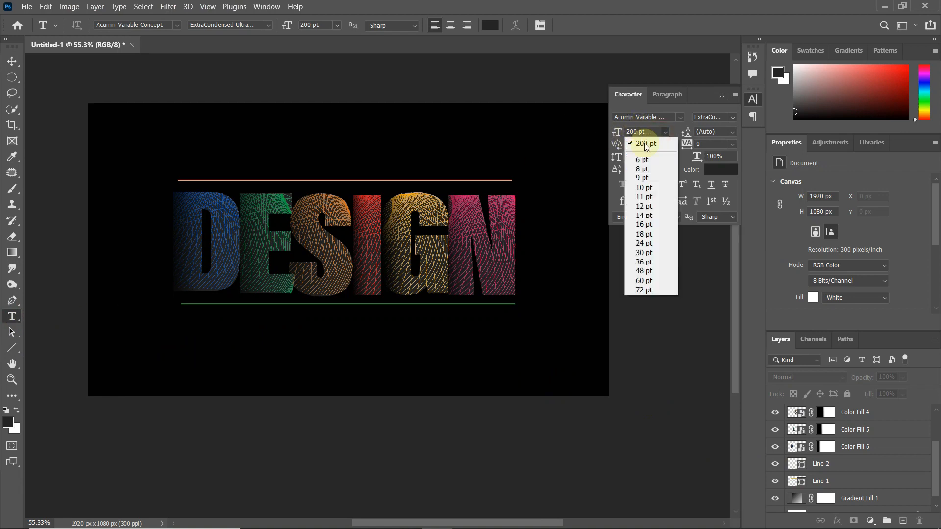
{"action": "left_click", "coordinate": [643, 271]}
{"action": "left_click", "coordinate": [234, 334]}
{"action": "type", "text": "TEXT EFFEC"}
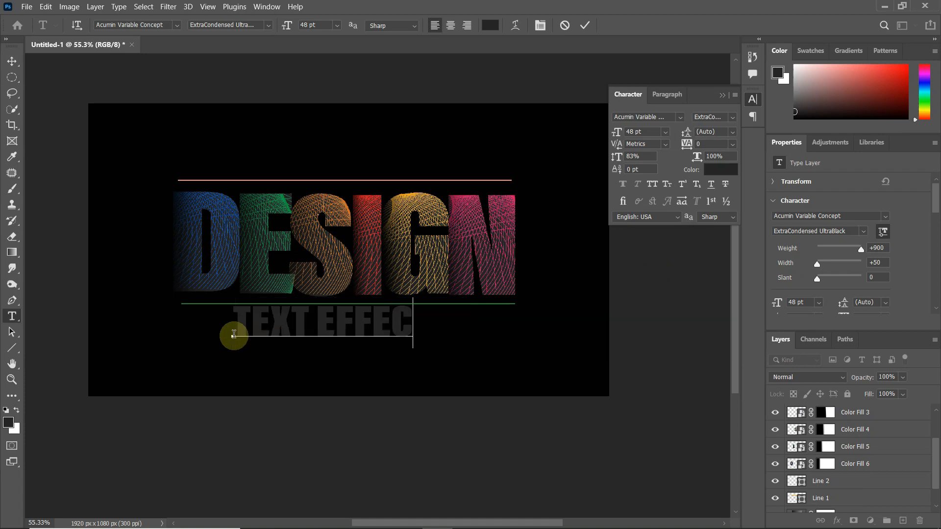
{"action": "left_click", "coordinate": [583, 24]}
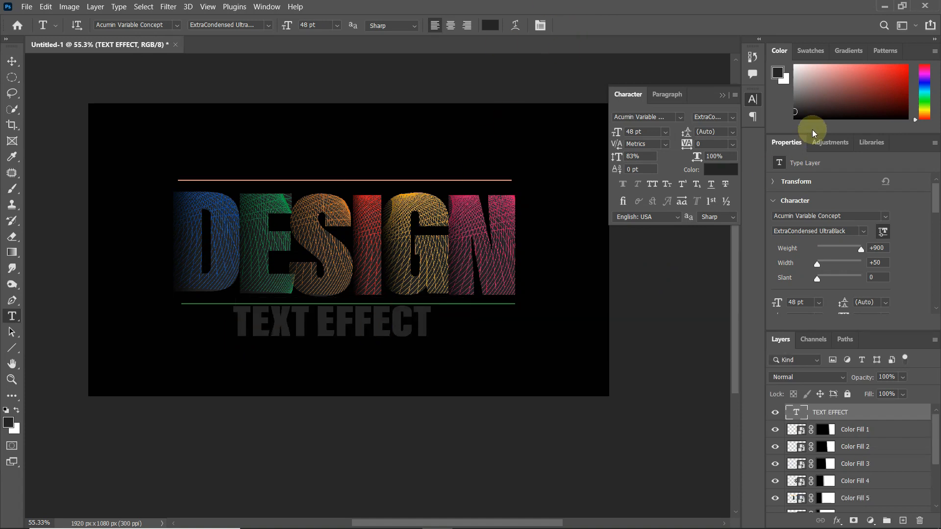
Step: Recolor TEXT EFFECT brownish orange and move it about 46 px right and 30 px down, centering it beneath the green line
{"action": "left_click", "coordinate": [718, 170]}
{"action": "left_click_drag", "start_coordinate": [596, 114], "coordinate": [586, 128]}
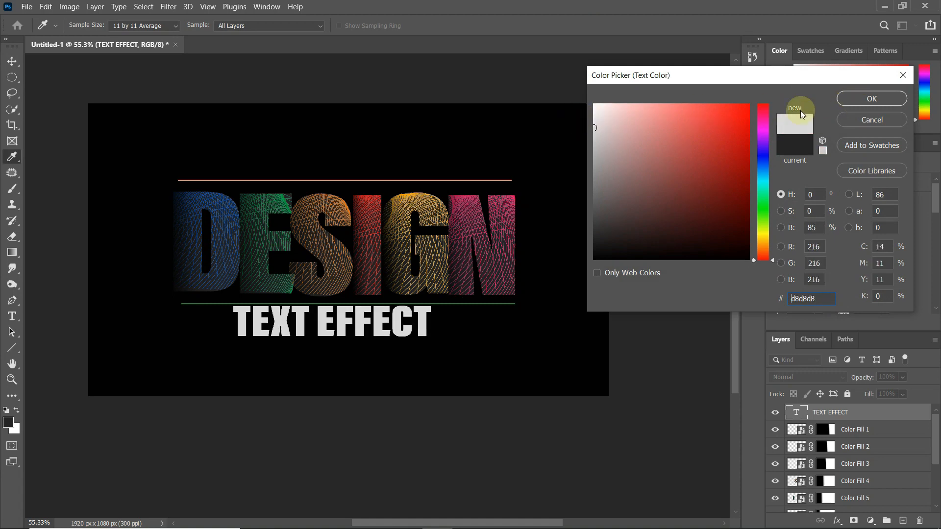
{"action": "left_click", "coordinate": [586, 150]}
{"action": "mouse_move", "coordinate": [677, 177]}
{"action": "left_mouse_down"}
{"action": "mouse_move", "coordinate": [670, 179]}
{"action": "mouse_move", "coordinate": [739, 189]}
{"action": "mouse_move", "coordinate": [727, 152]}
{"action": "mouse_move", "coordinate": [713, 166]}
{"action": "left_mouse_up"}
{"action": "left_click_drag", "start_coordinate": [767, 216], "coordinate": [762, 246]}
{"action": "mouse_move", "coordinate": [737, 182]}
{"action": "left_mouse_down"}
{"action": "mouse_move", "coordinate": [724, 153]}
{"action": "mouse_move", "coordinate": [676, 180]}
{"action": "mouse_move", "coordinate": [747, 179]}
{"action": "mouse_move", "coordinate": [714, 176]}
{"action": "left_mouse_up"}
{"action": "left_click", "coordinate": [871, 100]}
{"action": "left_click", "coordinate": [11, 62]}
{"action": "left_click_drag", "start_coordinate": [363, 318], "coordinate": [375, 325]}
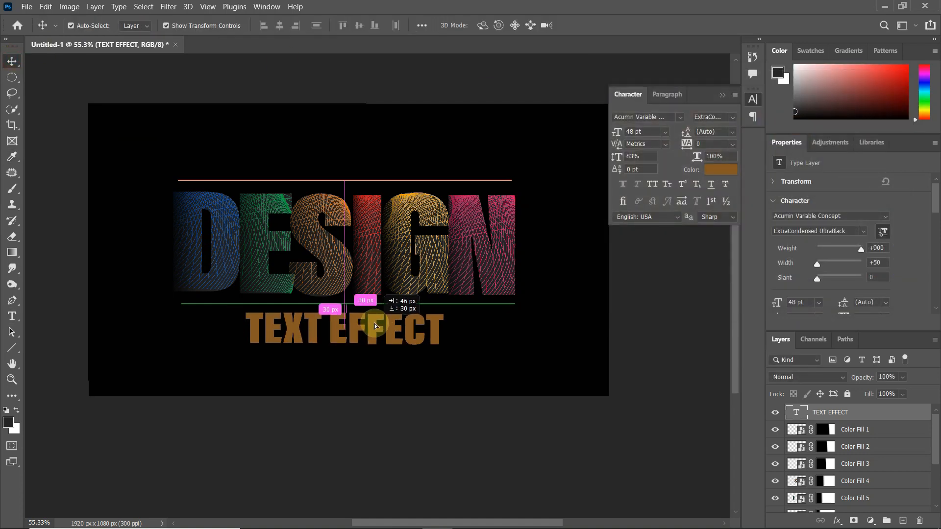
Step: Select all layers from TEXT EFFECT down to Background and convert them into a single smart object
{"action": "scroll", "coordinate": [880, 439], "scroll_direction": "down", "scroll_amount": 3}
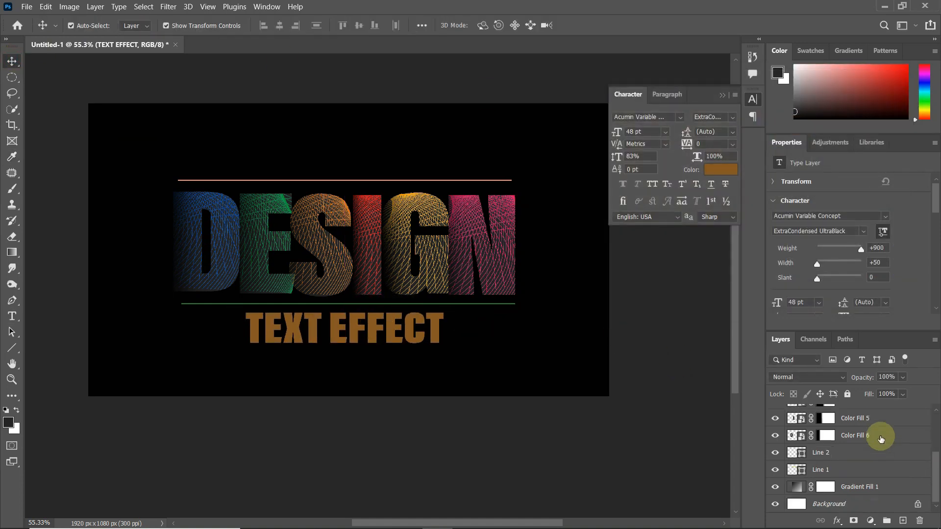
{"action": "left_click", "coordinate": [853, 505], "text": "shift"}
{"action": "right_click", "coordinate": [853, 504]}
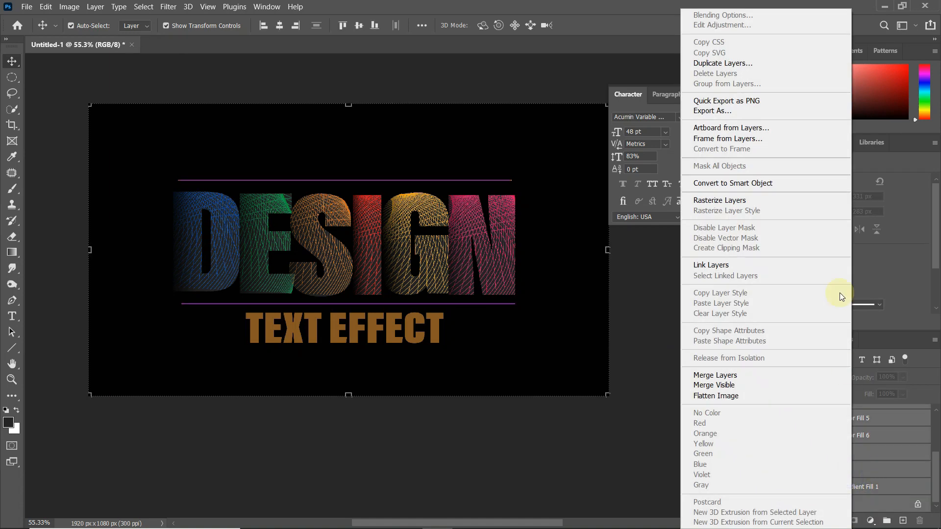
{"action": "left_click", "coordinate": [803, 189]}
{"action": "key", "text": "ctrl+0"}
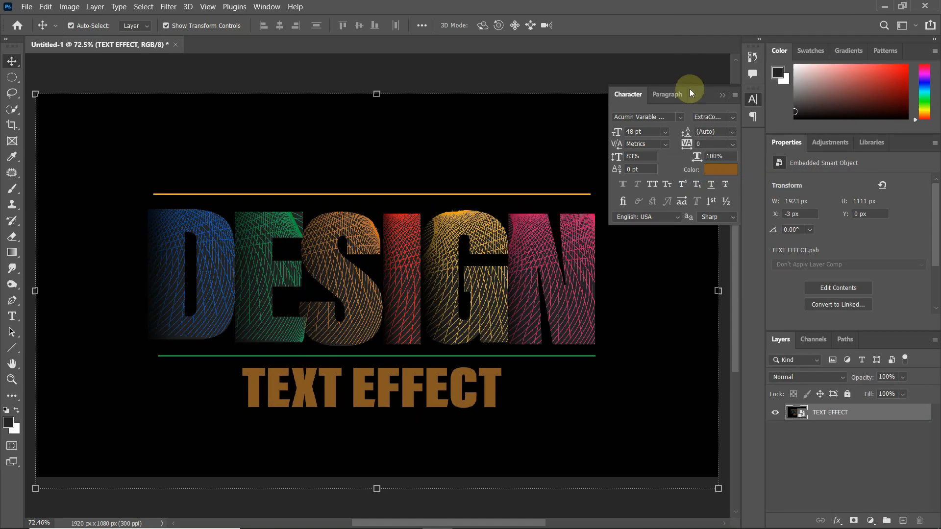
Step: Collapse the character settings and deselect the smart object to leave the finished artwork unobstructed
{"action": "left_click", "coordinate": [721, 96]}
{"action": "left_click", "coordinate": [654, 78]}
{"action": "scroll", "coordinate": [653, 76], "scroll_direction": "down", "scroll_amount": 1}
{"action": "scroll", "coordinate": [653, 76], "scroll_direction": "up", "scroll_amount": 1}
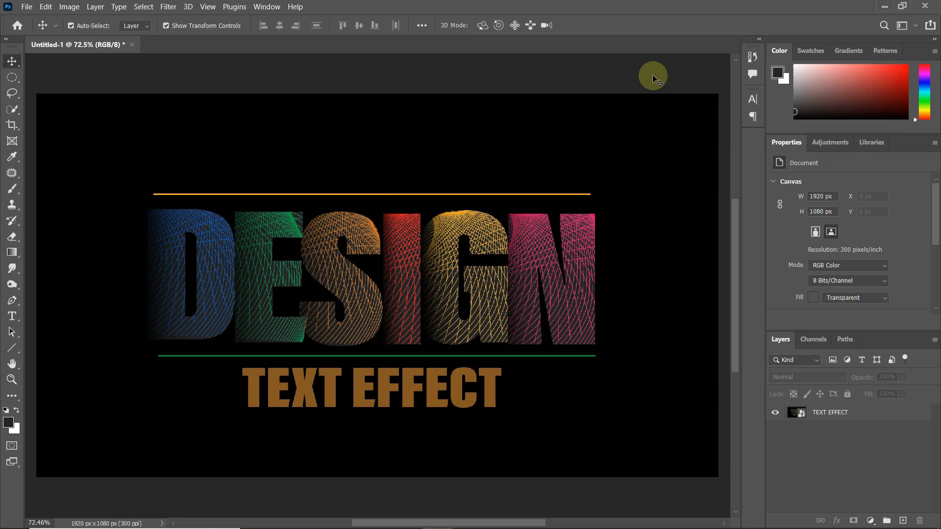